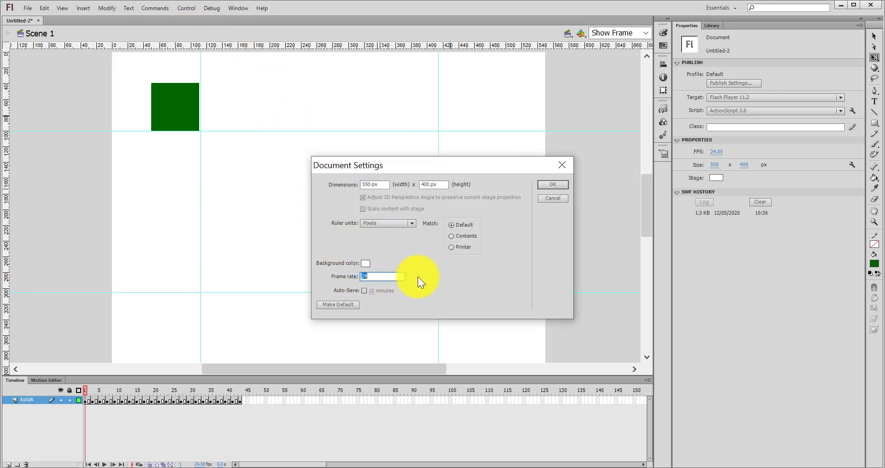
# Set the document's frame rate to 18 fps, test the movie and close the preview.
pyautogui.write('18')
pyautogui.click(549, 185)
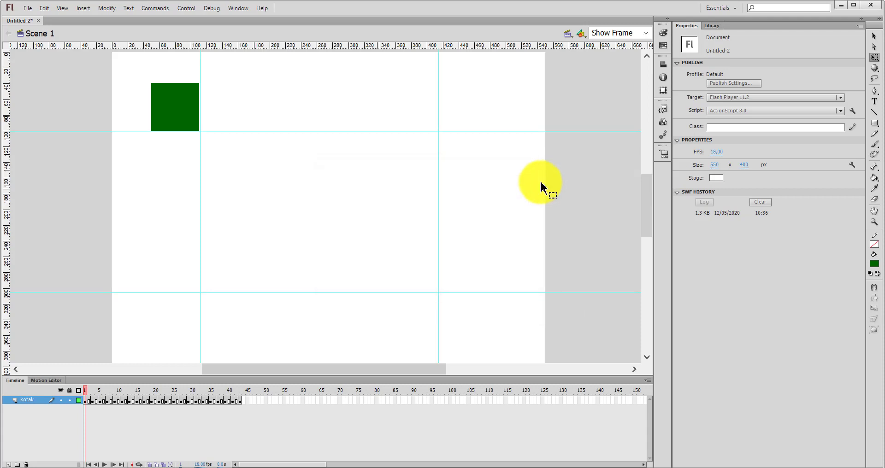
pyautogui.hotkey('ctrl', 'Return')
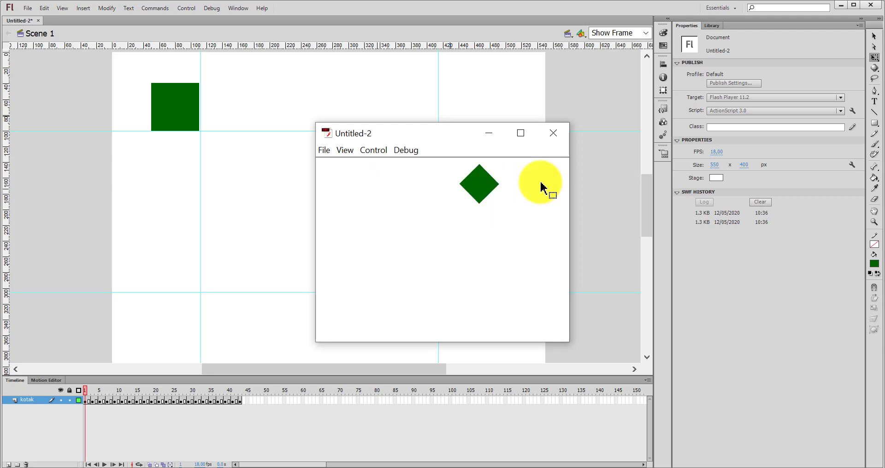
pyautogui.click(567, 133)
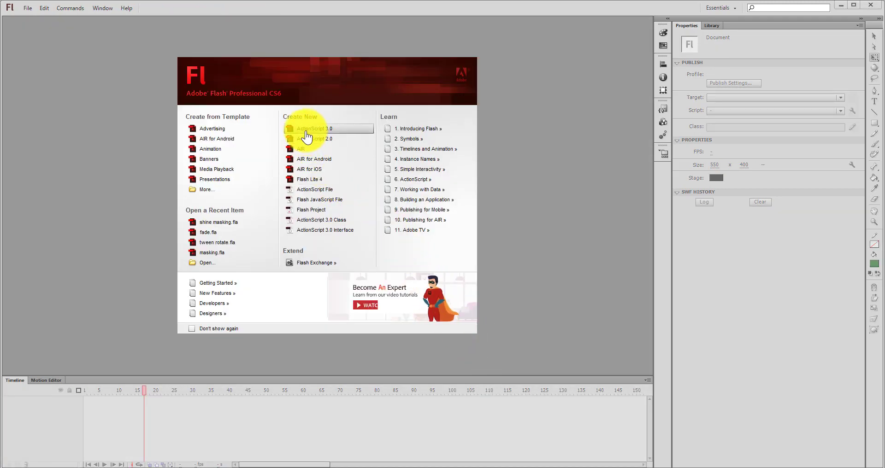
# Create a new ActionScript 3.0 document and set the stage magnification to Show Frame.
pyautogui.click(306, 131)
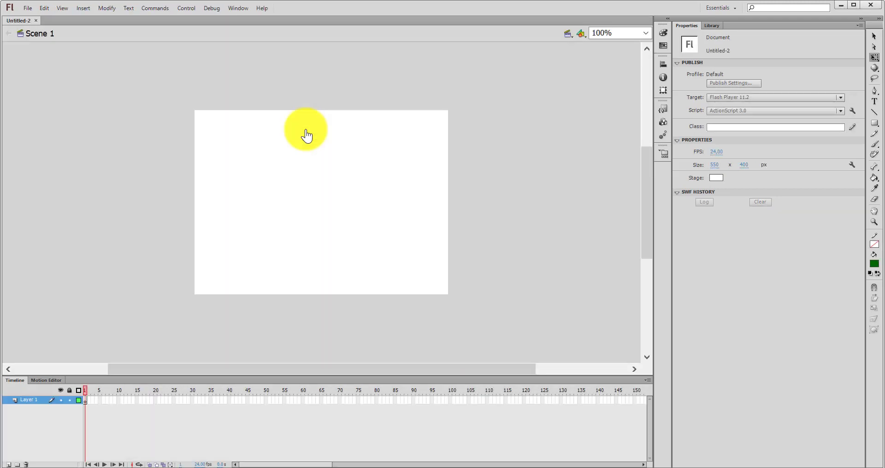
pyautogui.click(645, 31)
pyautogui.click(617, 53)
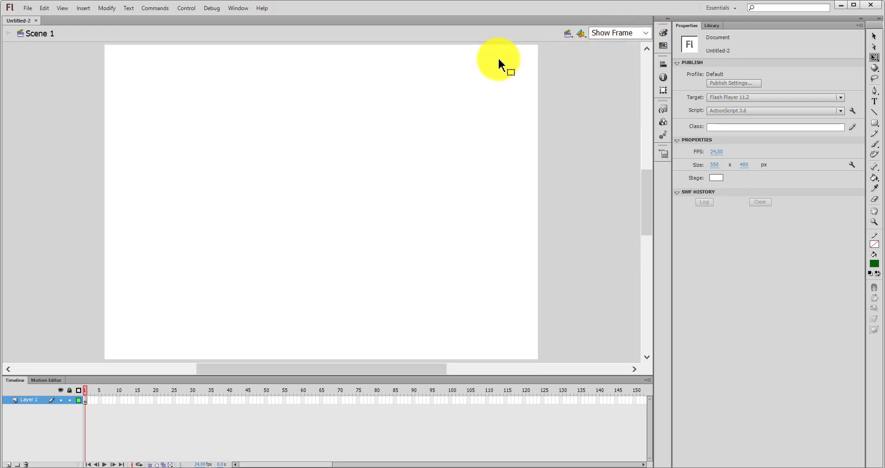
# Show the rulers and place horizontal guides at about 100 and 300 px and vertical guides at about 110 and 430 px.
pyautogui.click(64, 8)
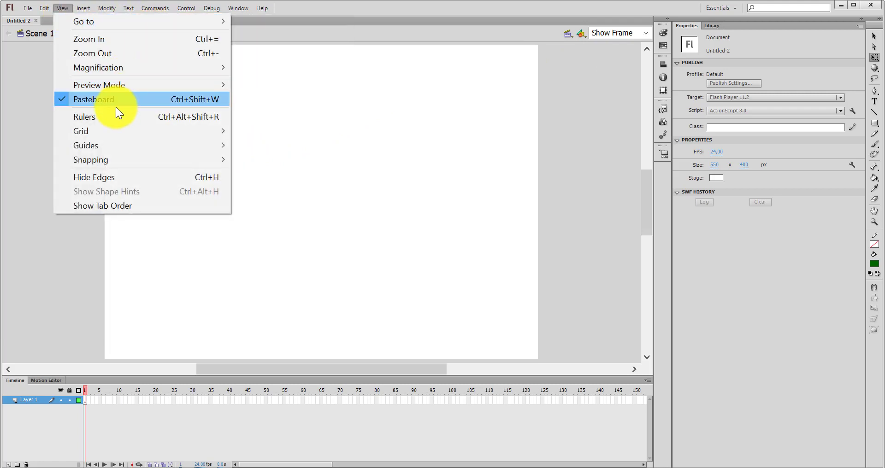
pyautogui.click(112, 121)
pyautogui.moveTo(216, 46); pyautogui.dragTo(213, 131)
pyautogui.moveTo(226, 48); pyautogui.dragTo(221, 292)
pyautogui.moveTo(10, 191); pyautogui.dragTo(201, 194)
pyautogui.moveTo(8, 183); pyautogui.dragTo(449, 176)
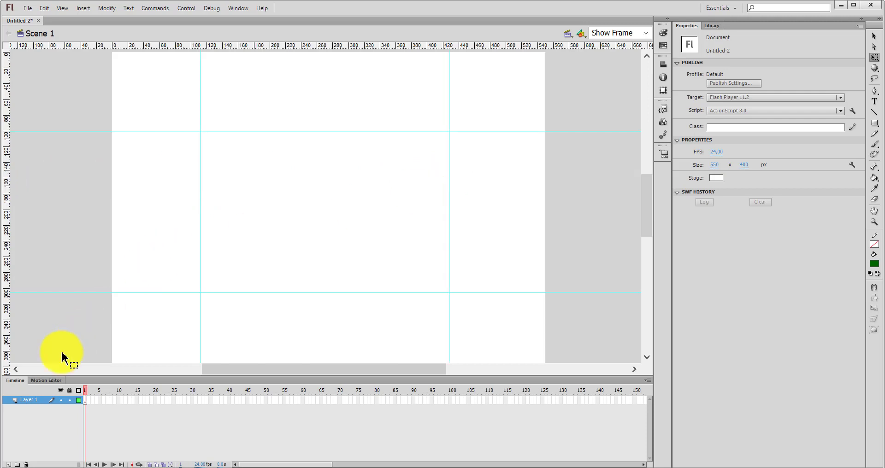
# Rename Layer 1 as kotak.
pyautogui.click(37, 401)
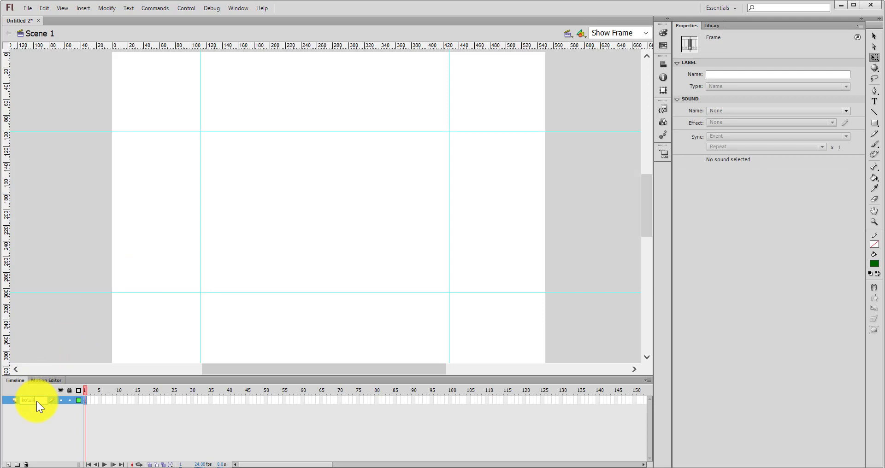
pyautogui.click(59, 431)
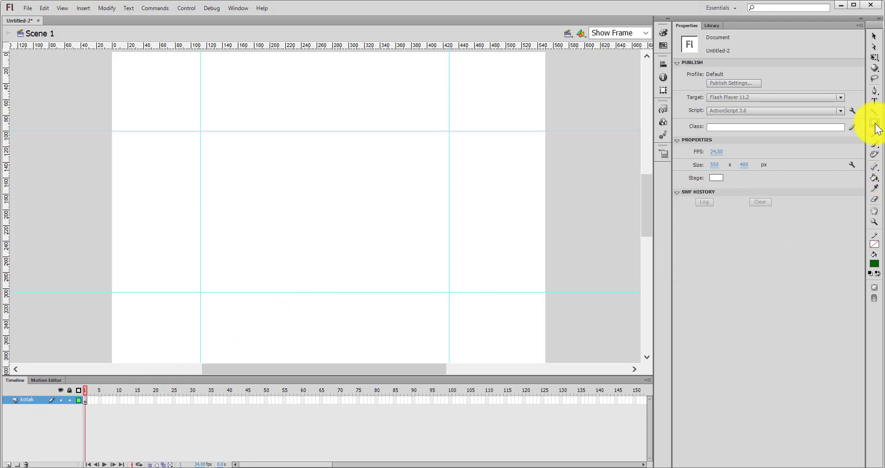
# Draw a #006600 square without stroke, about 61 px wide, with its lower-right corner at the upper-left guide intersection.
pyautogui.click(874, 124)
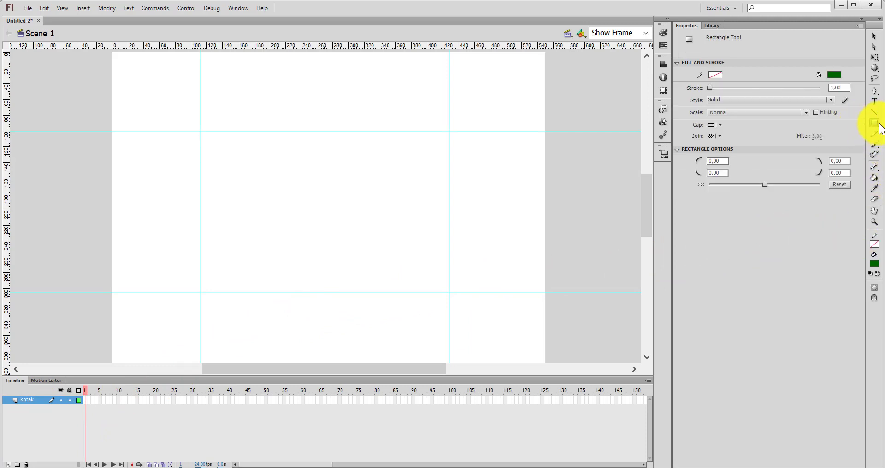
pyautogui.click(874, 123)
pyautogui.click(844, 126)
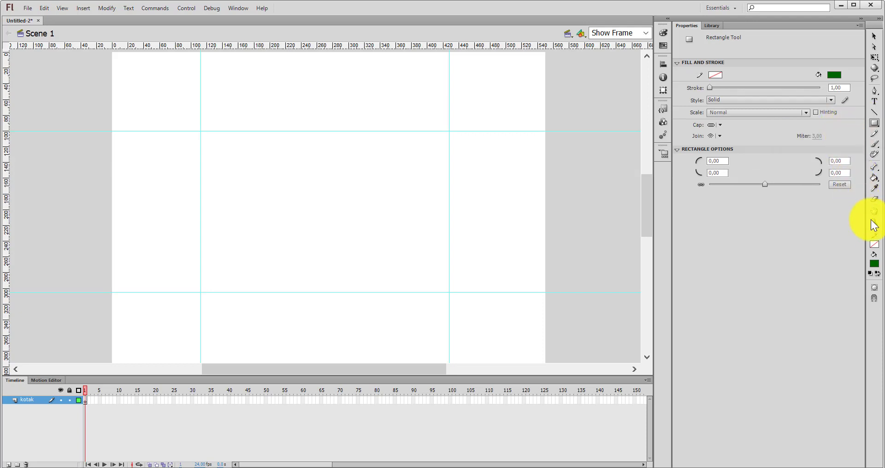
pyautogui.click(875, 245)
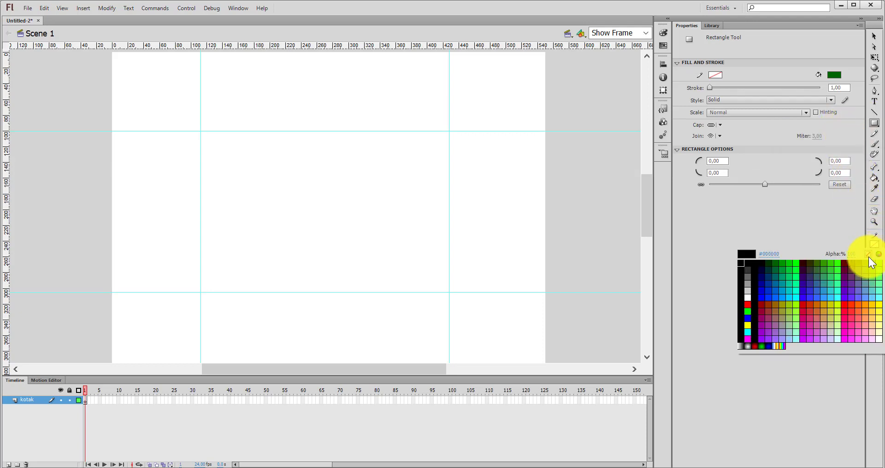
pyautogui.click(869, 256)
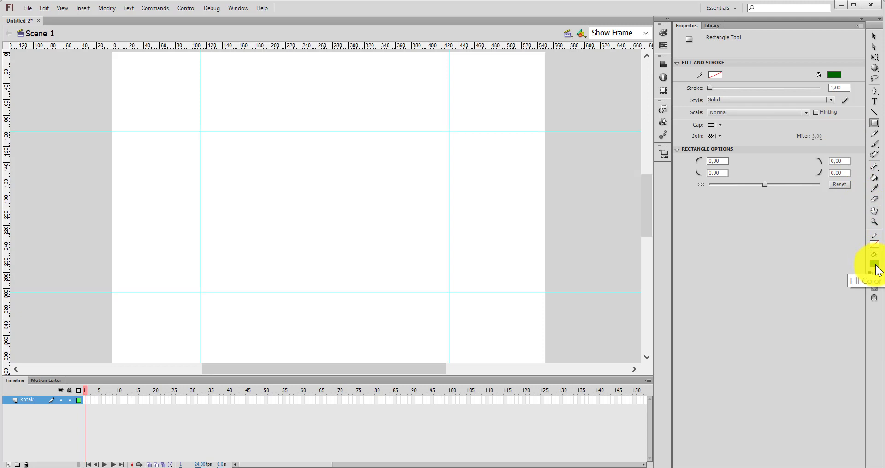
pyautogui.click(874, 267)
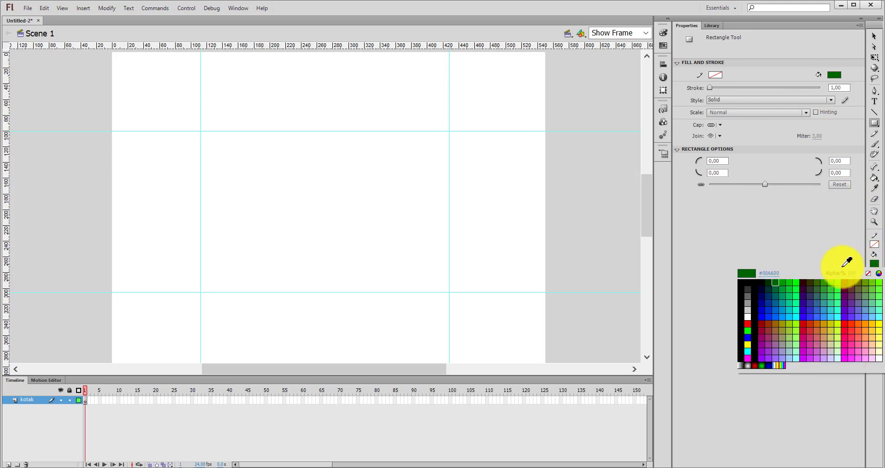
pyautogui.click(775, 281)
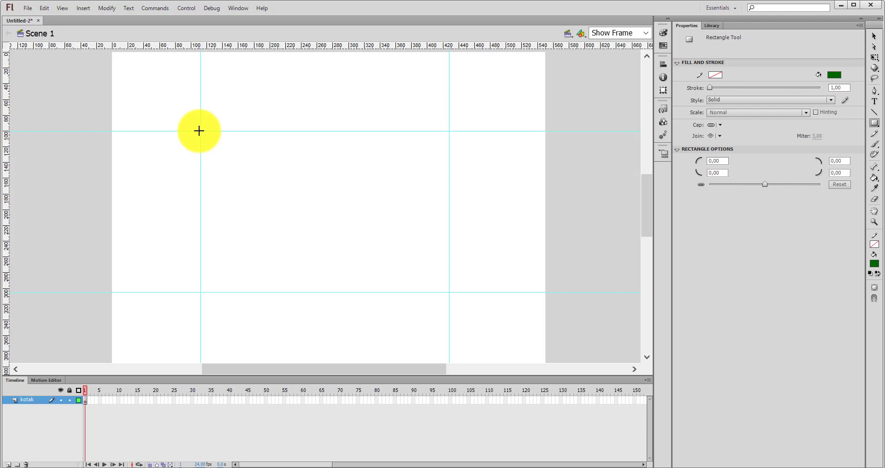
pyautogui.moveTo(197, 129); pyautogui.dragTo(151, 84)
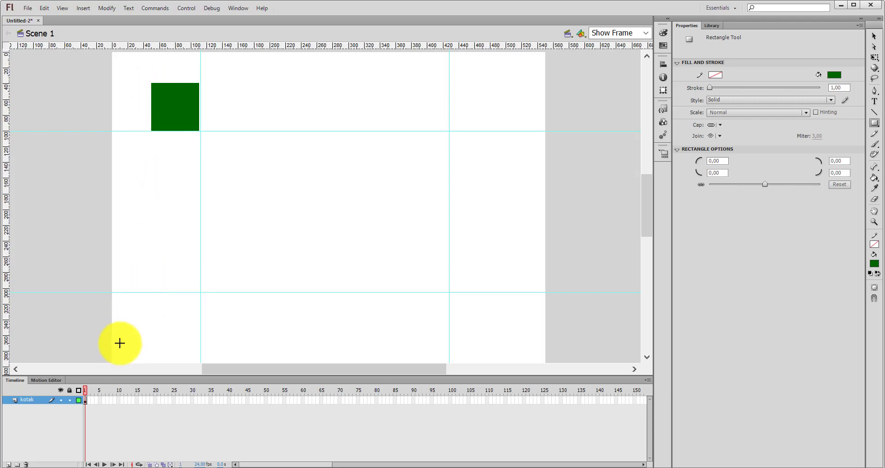
# Insert a keyframe at frame 3 and rotate the square about 45° clockwise around its lower-right corner.
pyautogui.click(93, 401)
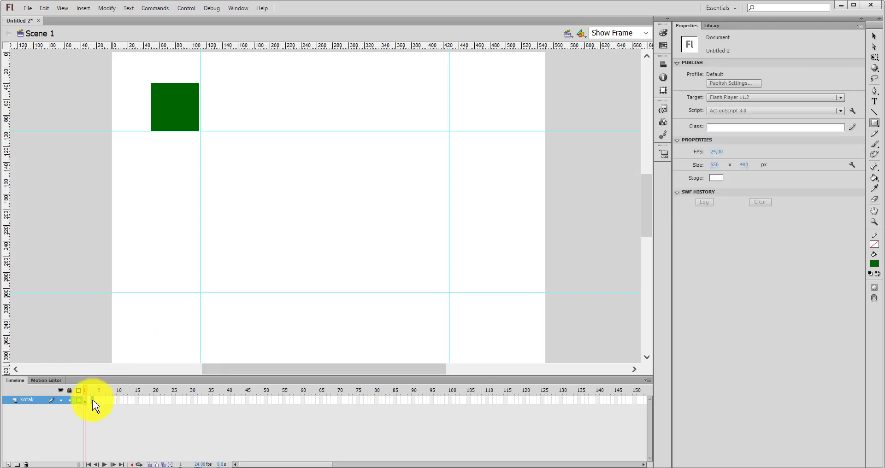
pyautogui.rightClick(92, 400)
pyautogui.click(182, 149)
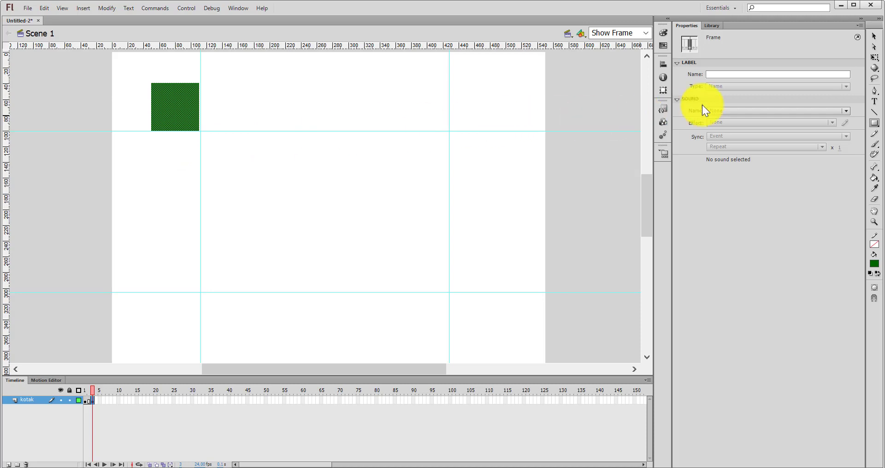
pyautogui.click(874, 57)
pyautogui.click(177, 109)
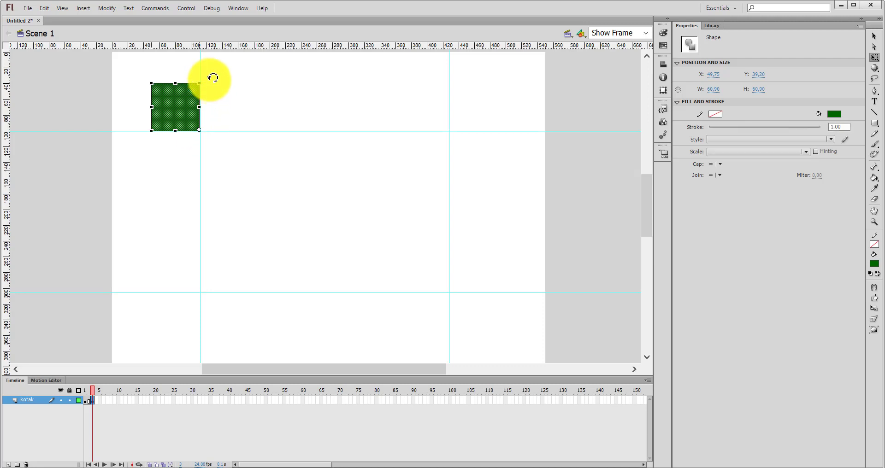
pyautogui.moveTo(211, 76); pyautogui.dragTo(252, 87)
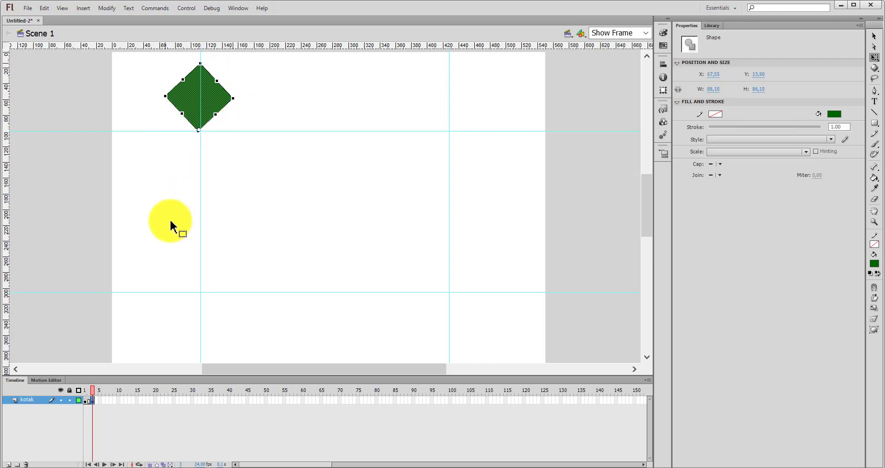
# Insert a keyframe at frame 5 and rotate the diamond about 45° clockwise around its bottom corner so it lies flat.
pyautogui.rightClick(99, 401)
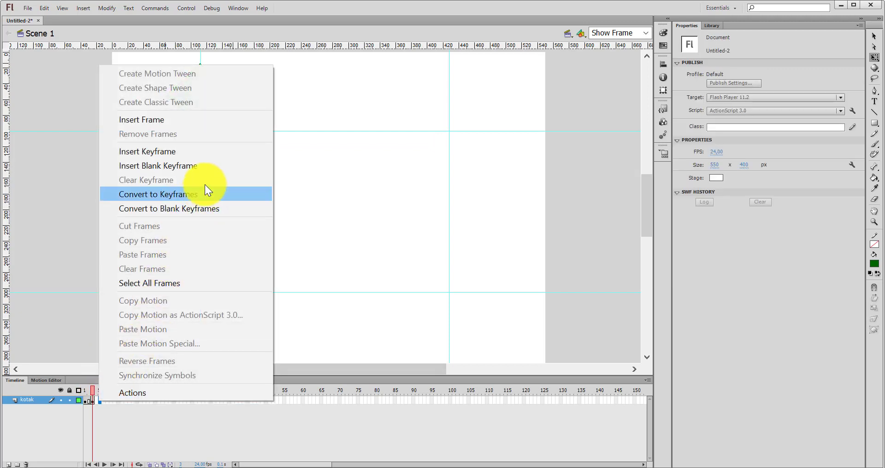
pyautogui.click(220, 148)
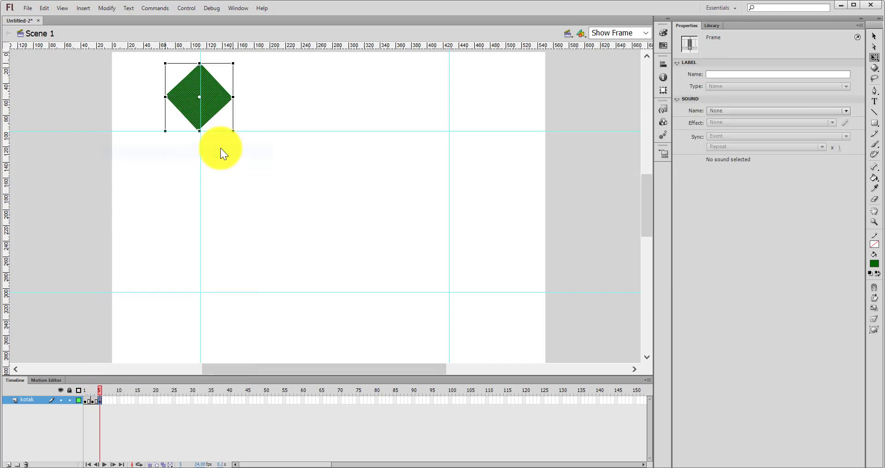
pyautogui.click(202, 102)
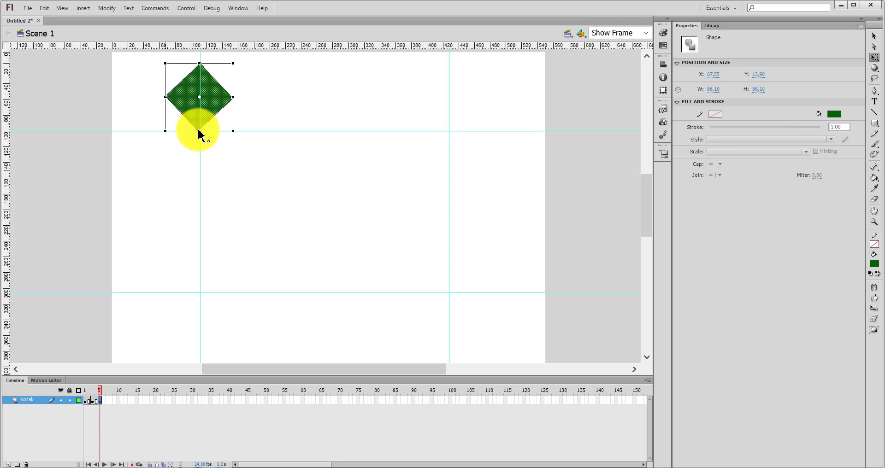
pyautogui.moveTo(241, 59); pyautogui.dragTo(296, 103)
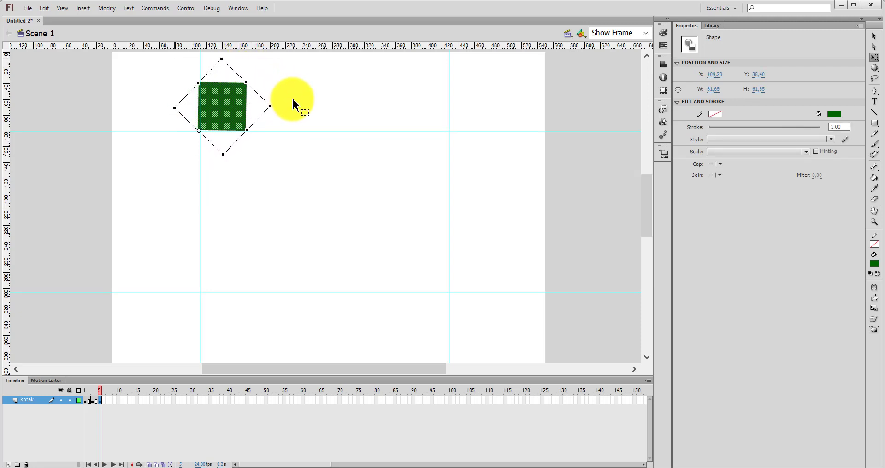
# Insert a keyframe at frame 7 and rotate the square about 90° clockwise around its lower-right corner.
pyautogui.rightClick(109, 401)
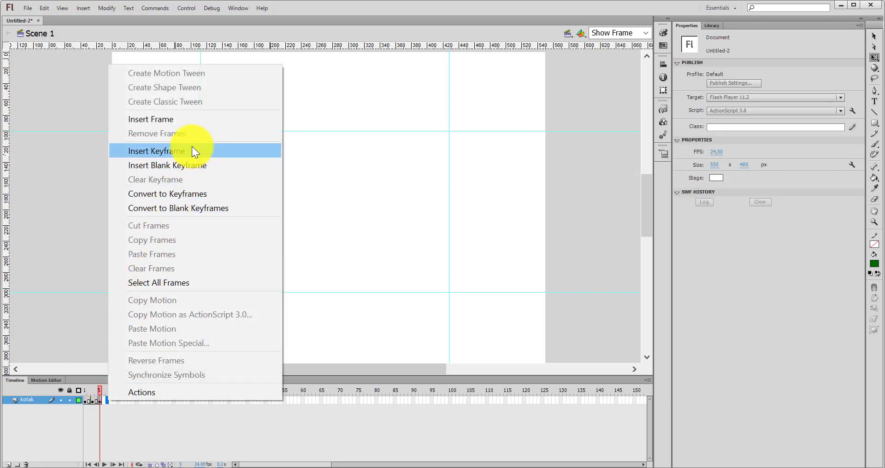
pyautogui.click(193, 149)
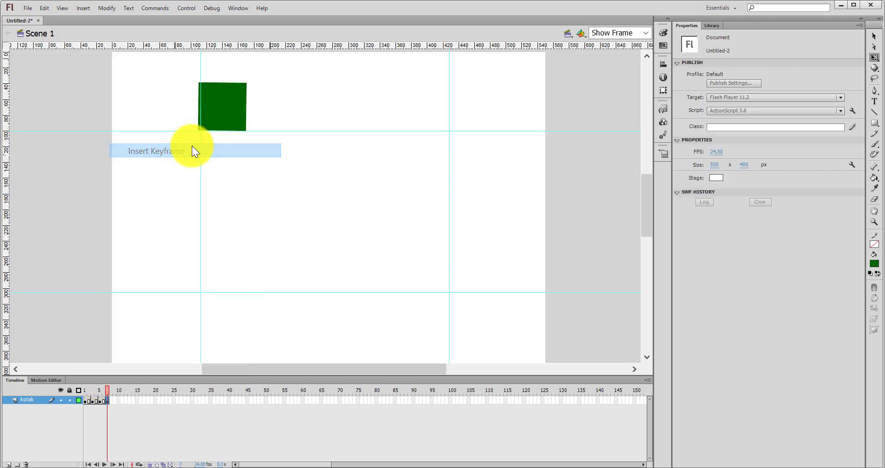
pyautogui.click(223, 112)
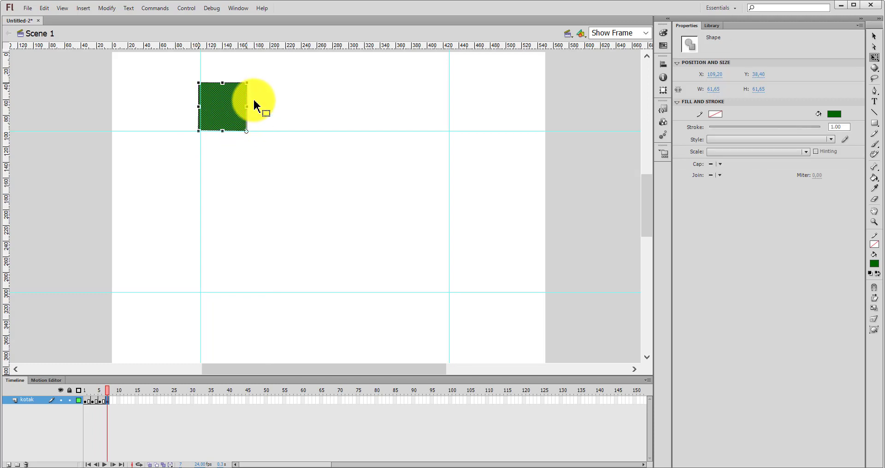
pyautogui.moveTo(257, 75); pyautogui.dragTo(322, 125)
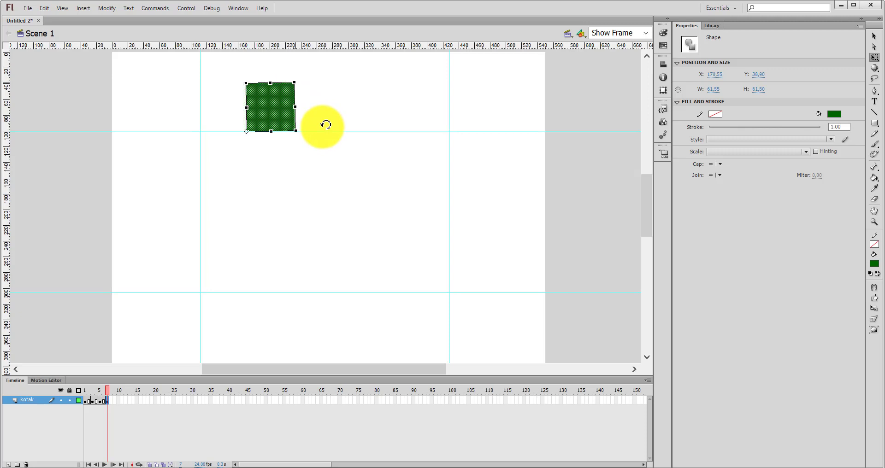
# Insert a keyframe at frame 9, put the pivot on the square's lower-right corner and rotate it about 45° clockwise.
pyautogui.rightClick(116, 402)
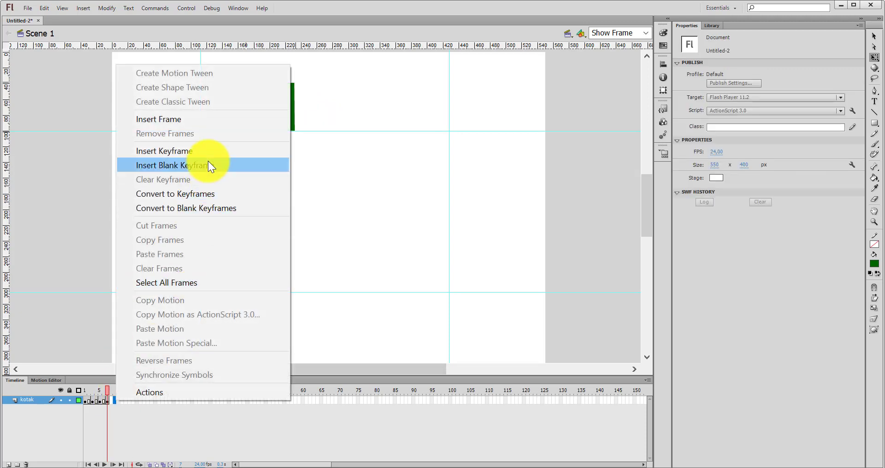
pyautogui.click(209, 151)
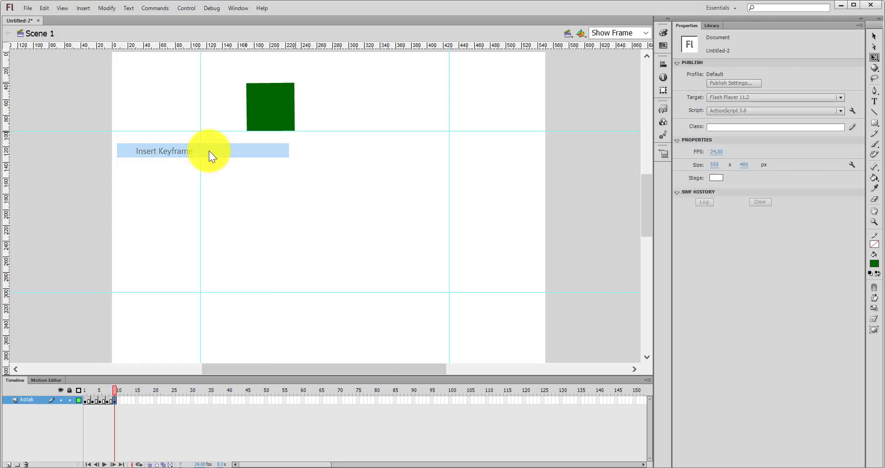
pyautogui.click(273, 111)
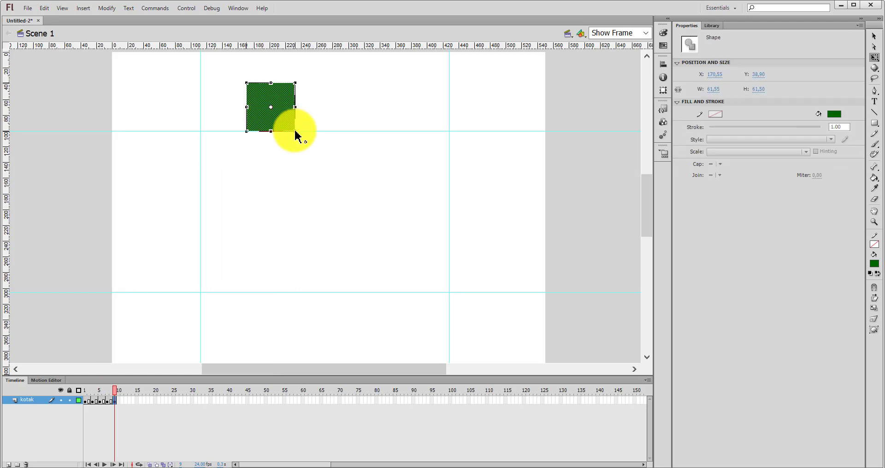
pyautogui.moveTo(296, 134); pyautogui.dragTo(295, 132)
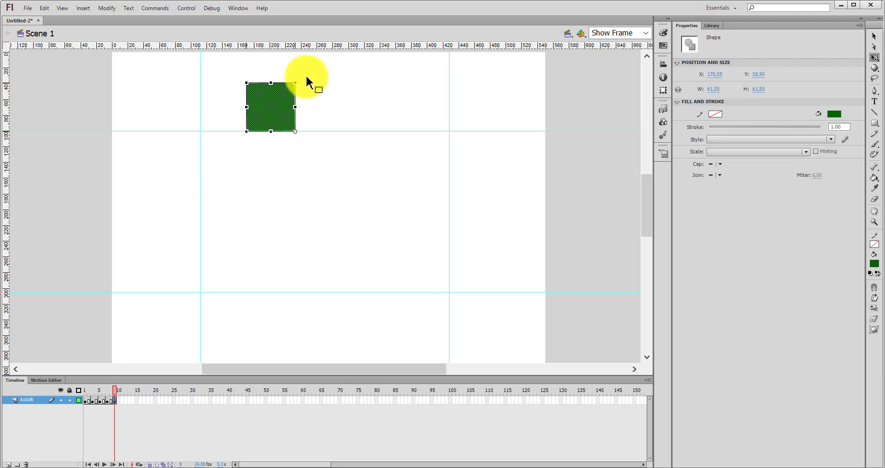
pyautogui.moveTo(307, 72); pyautogui.dragTo(338, 87)
# Insert a keyframe at frame 11 and rotate the diamond about 45° clockwise around its bottom corner so it lies flat on the guide.
pyautogui.rightClick(122, 403)
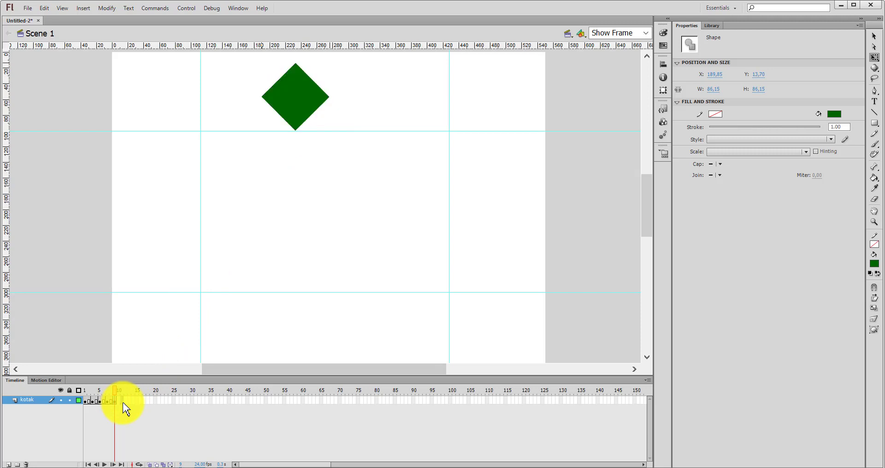
pyautogui.click(209, 153)
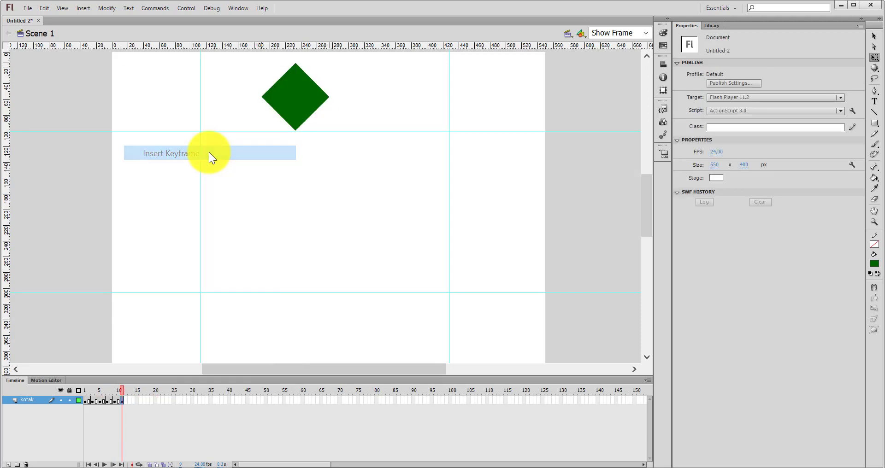
pyautogui.click(297, 101)
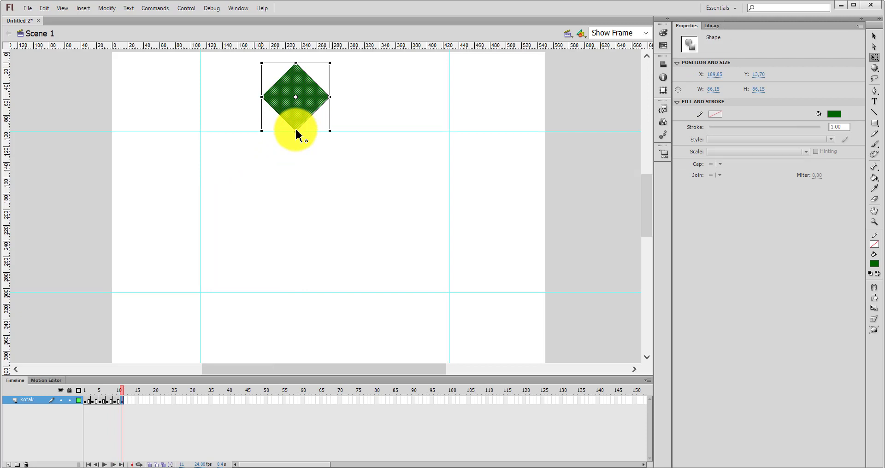
pyautogui.moveTo(297, 134); pyautogui.dragTo(296, 131)
pyautogui.moveTo(344, 57); pyautogui.dragTo(410, 94)
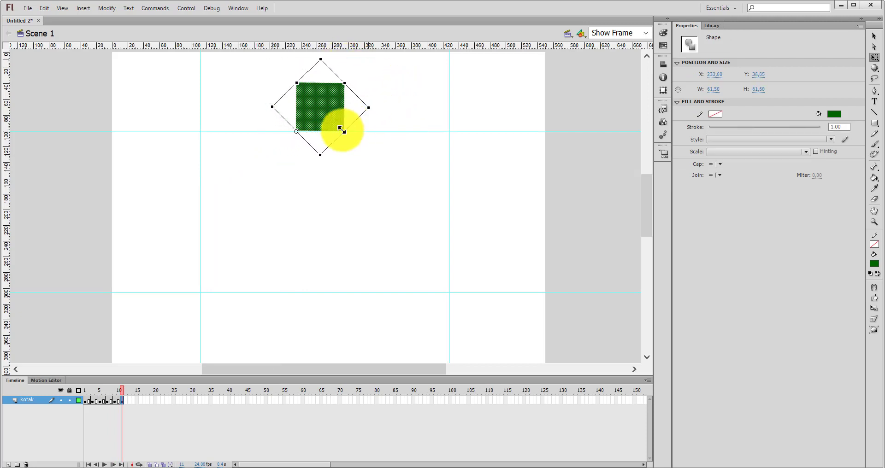
# Insert a keyframe at frame 13 and rotate the square about 45° clockwise around its lower-right corner.
pyautogui.click(129, 401)
pyautogui.rightClick(129, 401)
pyautogui.click(209, 155)
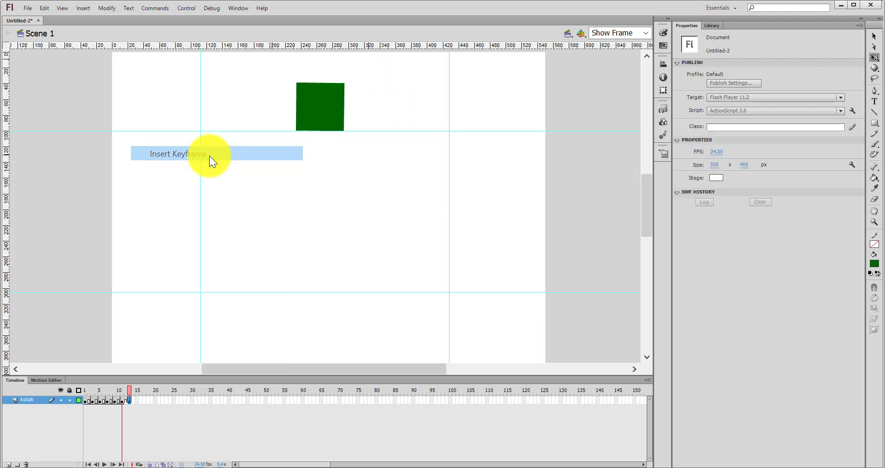
pyautogui.click(321, 108)
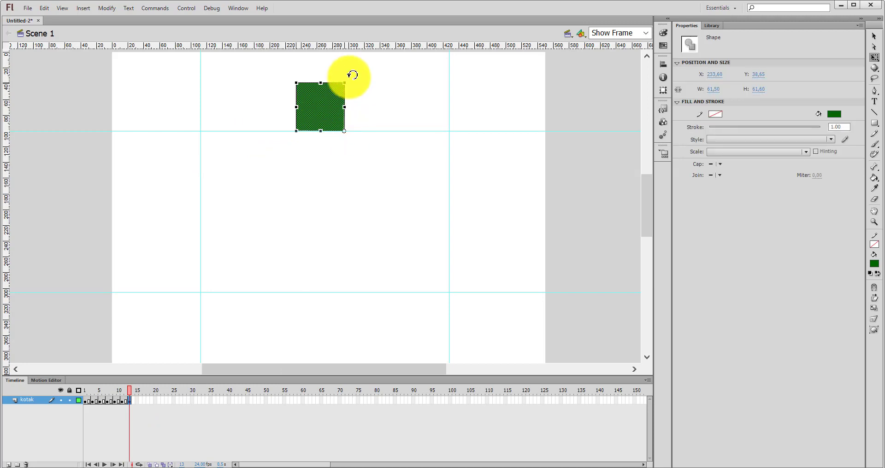
pyautogui.moveTo(348, 74); pyautogui.dragTo(388, 91)
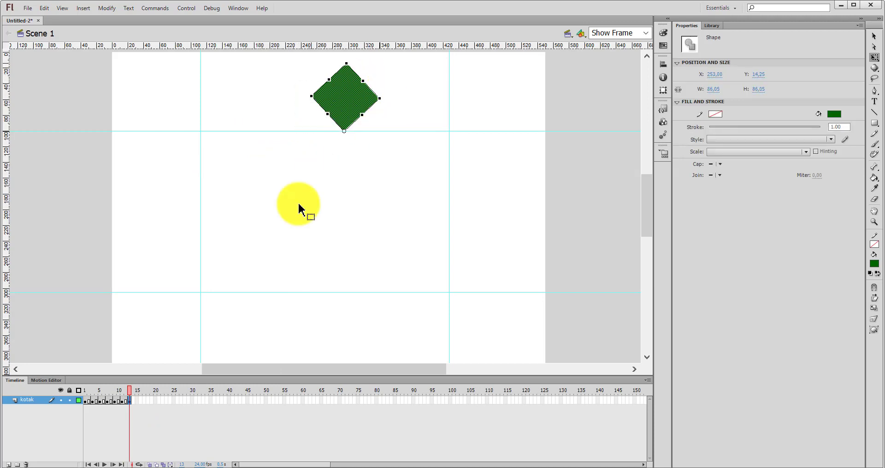
# Insert a keyframe at frame 15, put the pivot on the diamond's bottom corner and rotate it about 45° clockwise to lie flat.
pyautogui.click(136, 401)
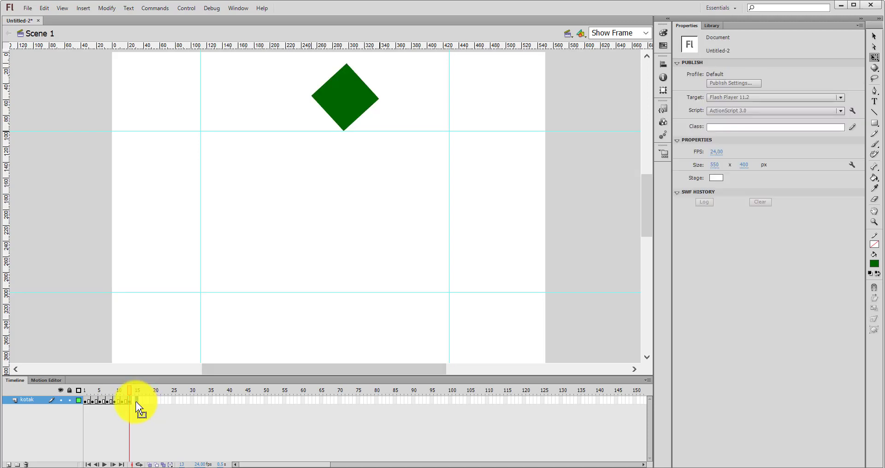
pyautogui.rightClick(136, 401)
pyautogui.click(234, 151)
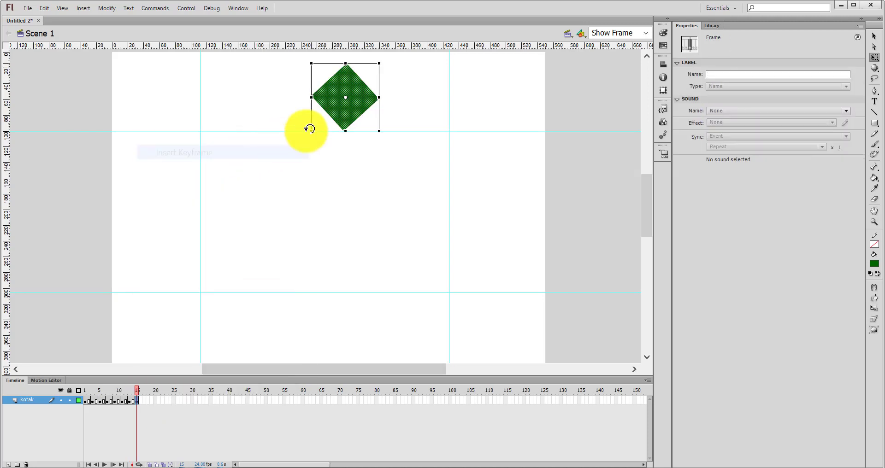
pyautogui.click(347, 101)
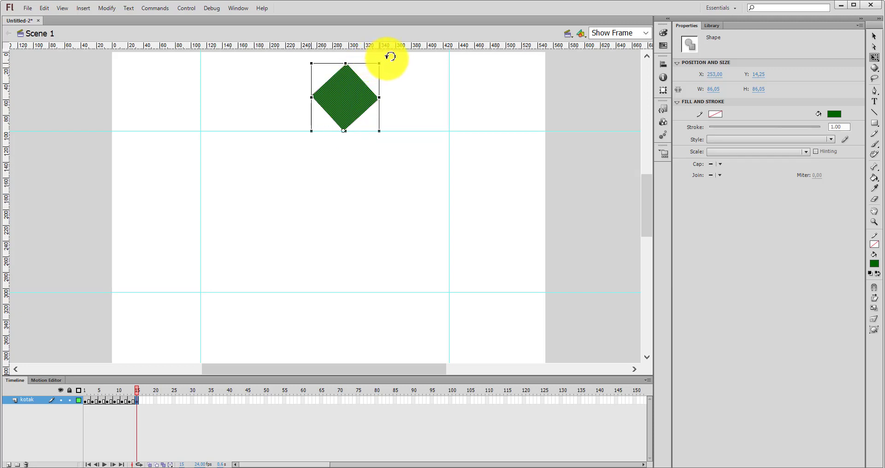
pyautogui.moveTo(390, 56); pyautogui.dragTo(449, 90)
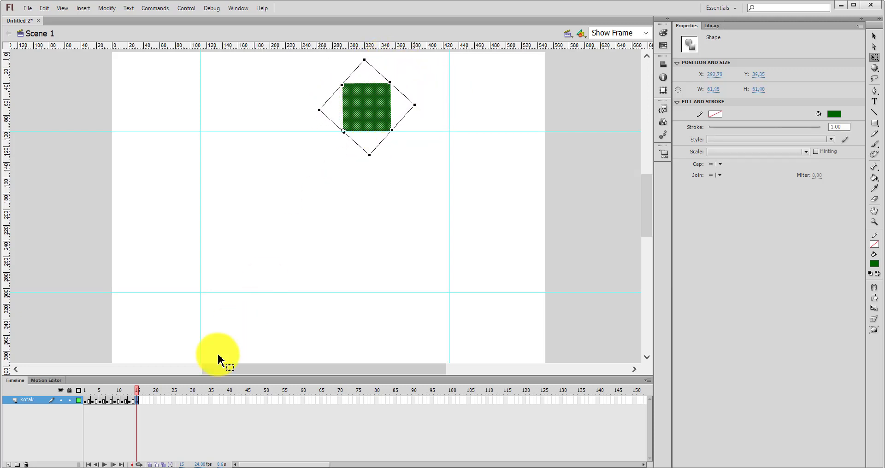
# Insert a keyframe at frame 17, put the pivot on the square's lower-right corner and rotate it about 45° clockwise.
pyautogui.rightClick(144, 401)
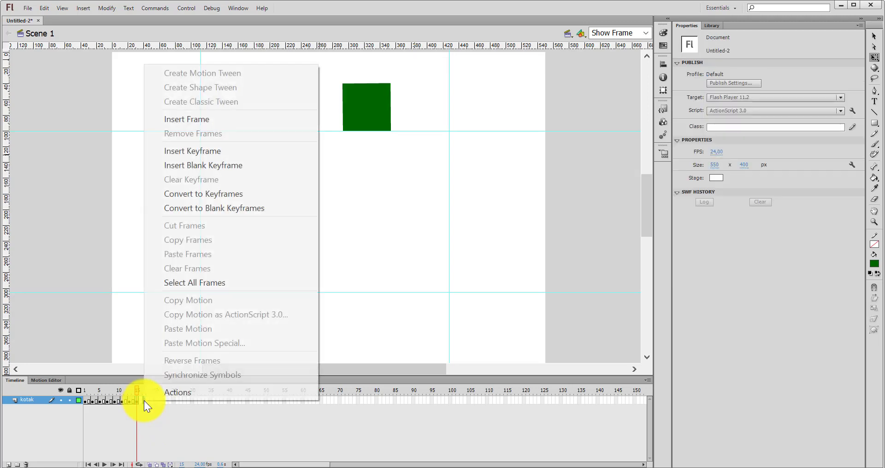
pyautogui.click(239, 153)
pyautogui.click(365, 118)
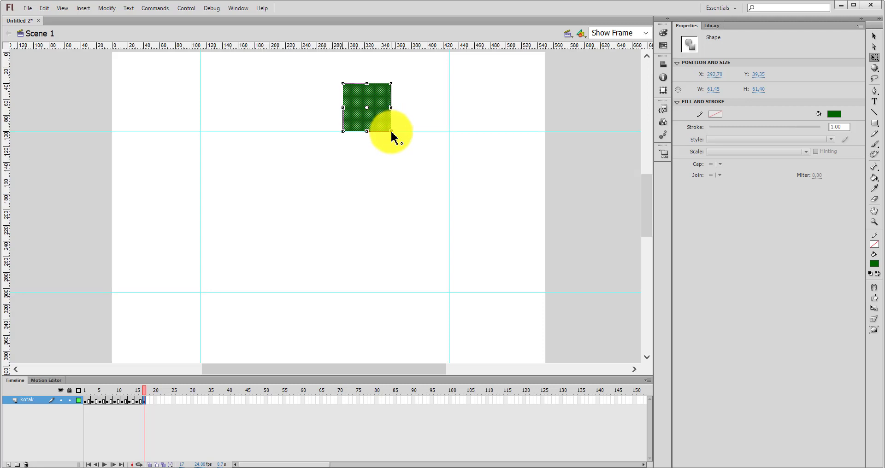
pyautogui.moveTo(390, 136); pyautogui.dragTo(392, 132)
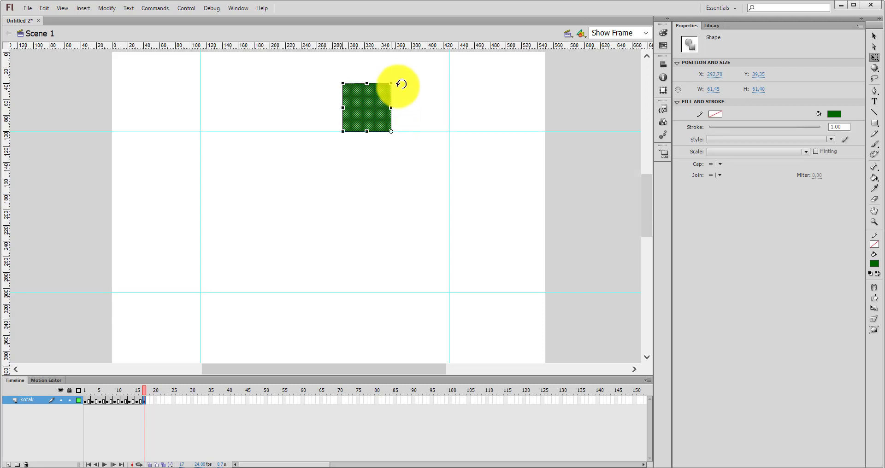
pyautogui.moveTo(402, 78); pyautogui.dragTo(446, 85)
# Insert a keyframe at frame 19 and rotate the diamond about 45° clockwise around its bottom corner so it lies flat.
pyautogui.rightClick(151, 401)
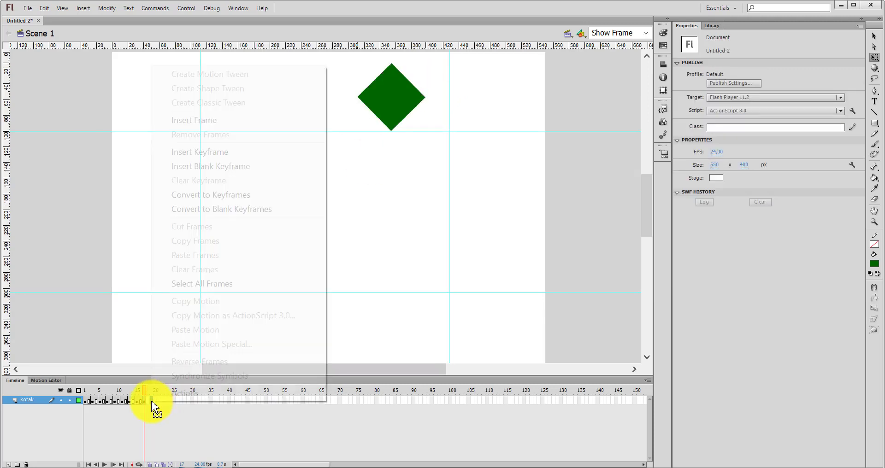
pyautogui.click(216, 152)
pyautogui.moveTo(394, 107); pyautogui.dragTo(391, 101)
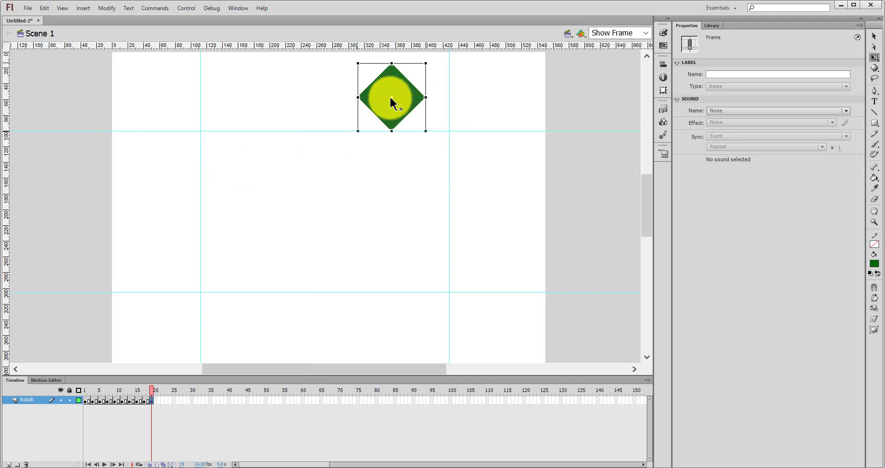
pyautogui.click(390, 125)
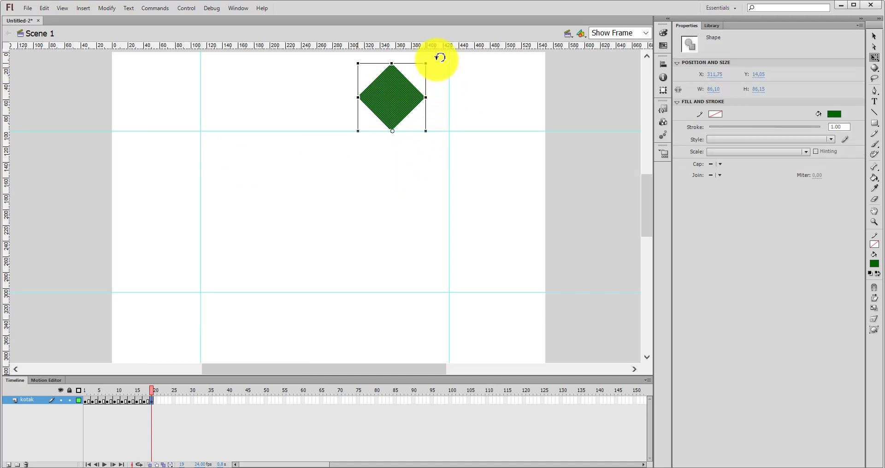
pyautogui.moveTo(436, 56); pyautogui.dragTo(515, 84)
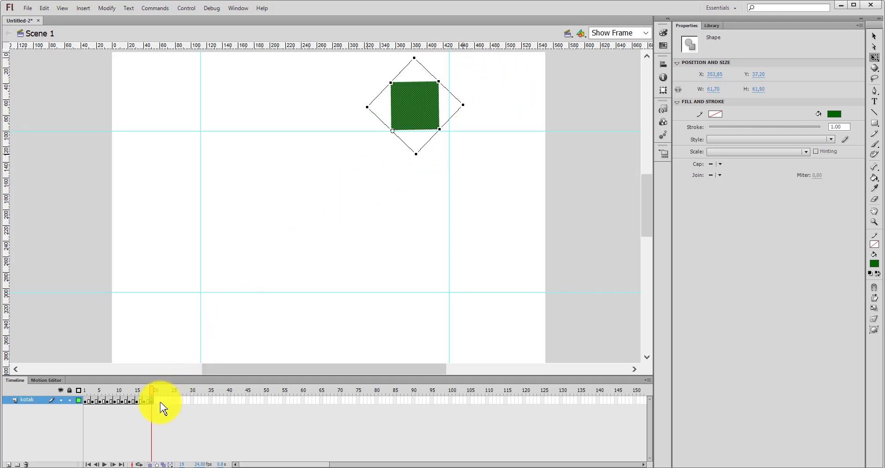
# Insert a keyframe at frame 21 and rotate the square about 45° clockwise around its lower-right corner into a diamond.
pyautogui.click(159, 401)
pyautogui.rightClick(159, 402)
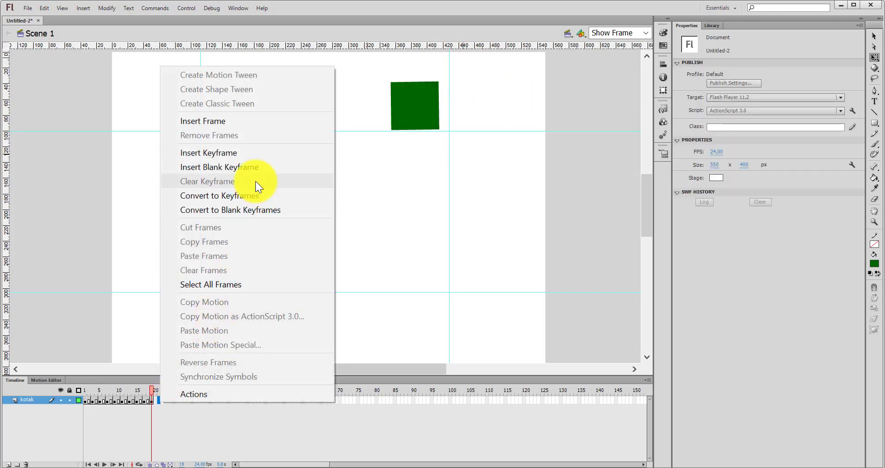
pyautogui.click(262, 152)
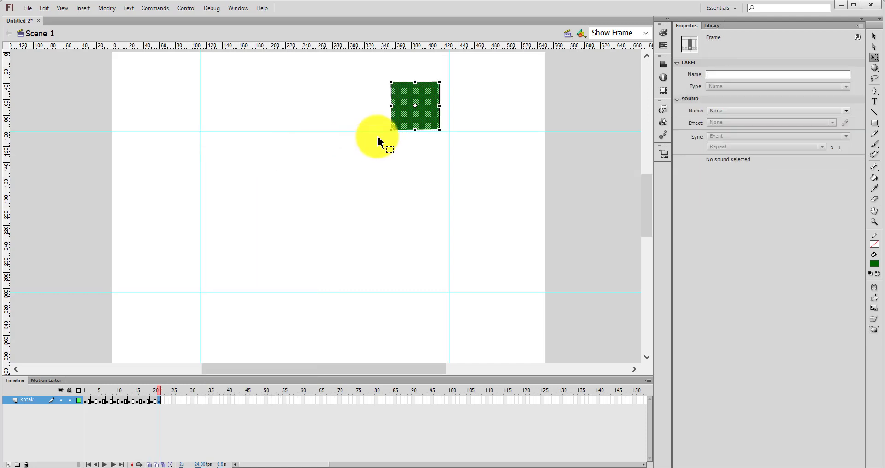
pyautogui.click(418, 110)
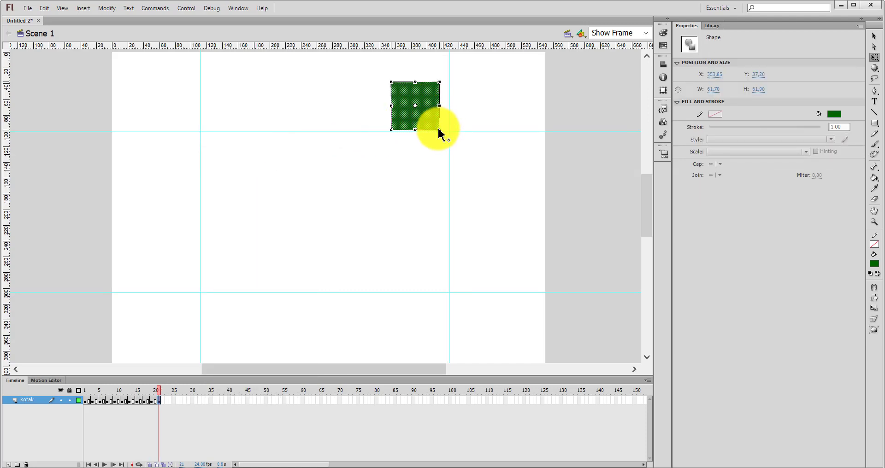
pyautogui.moveTo(450, 74); pyautogui.dragTo(496, 85)
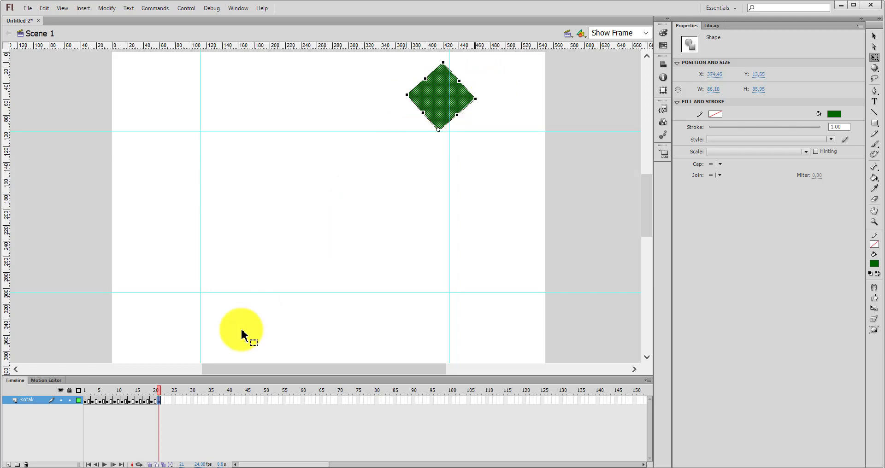
# Insert a keyframe at frame 23, rotate the diamond flat clockwise around its bottom corner, and align the right-hand vertical guide with the square's left edge.
pyautogui.click(166, 401)
pyautogui.rightClick(167, 401)
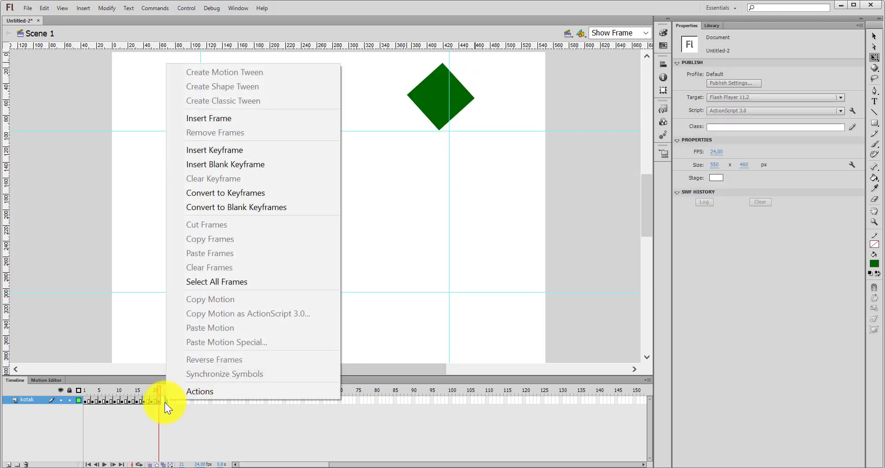
pyautogui.click(250, 148)
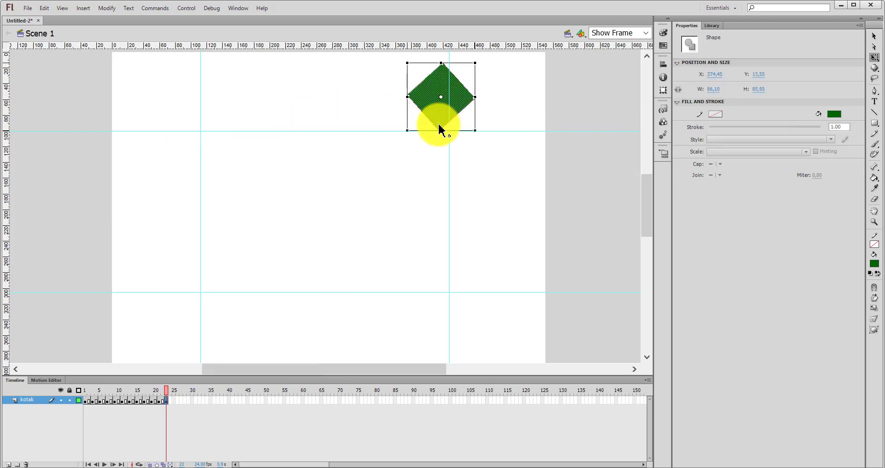
pyautogui.moveTo(438, 131); pyautogui.dragTo(438, 129)
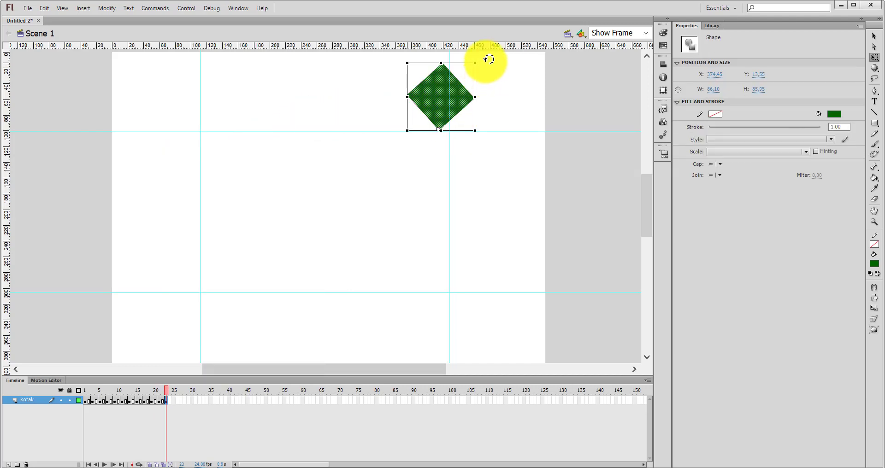
pyautogui.moveTo(489, 59); pyautogui.dragTo(531, 99)
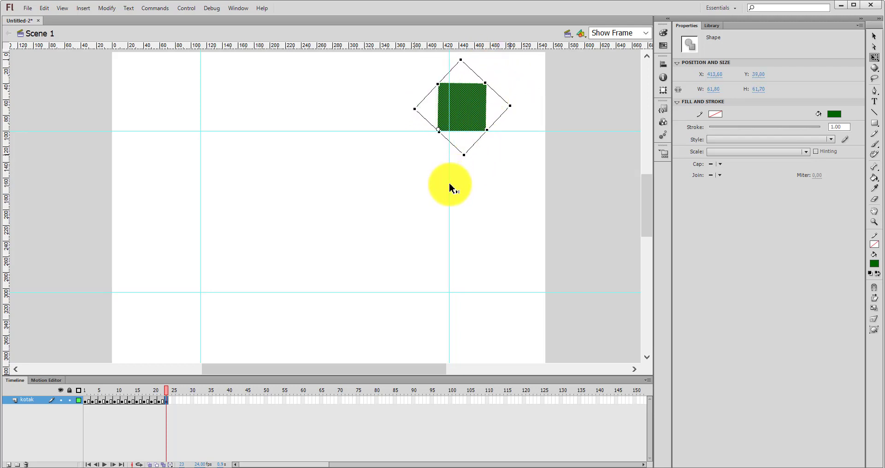
pyautogui.moveTo(443, 183); pyautogui.dragTo(438, 184)
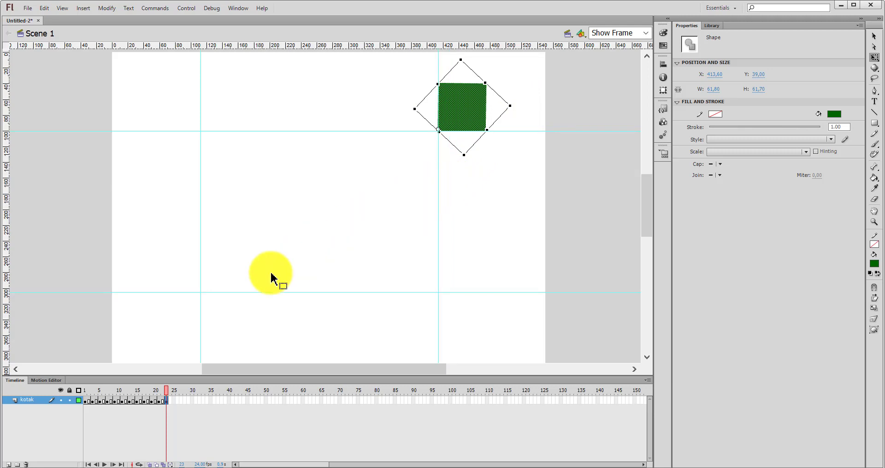
# Insert a keyframe at frame 25 and tilt the square about 10° counterclockwise around its lower-left corner at the guide intersection.
pyautogui.click(174, 400)
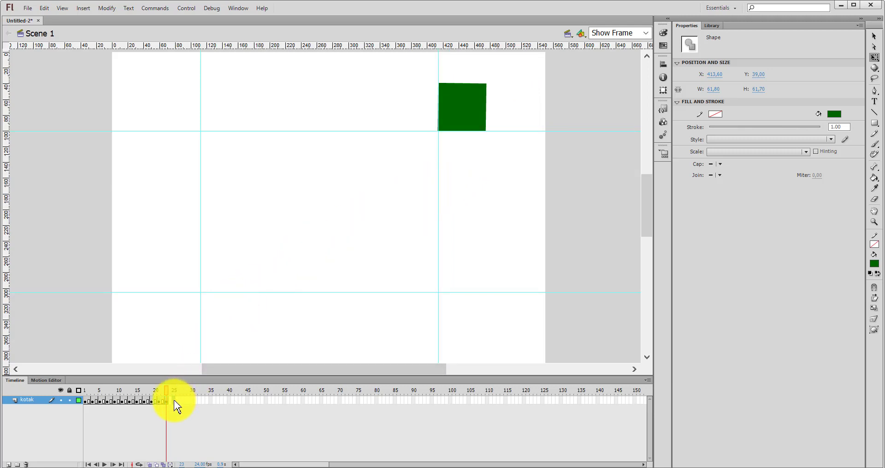
pyautogui.rightClick(173, 400)
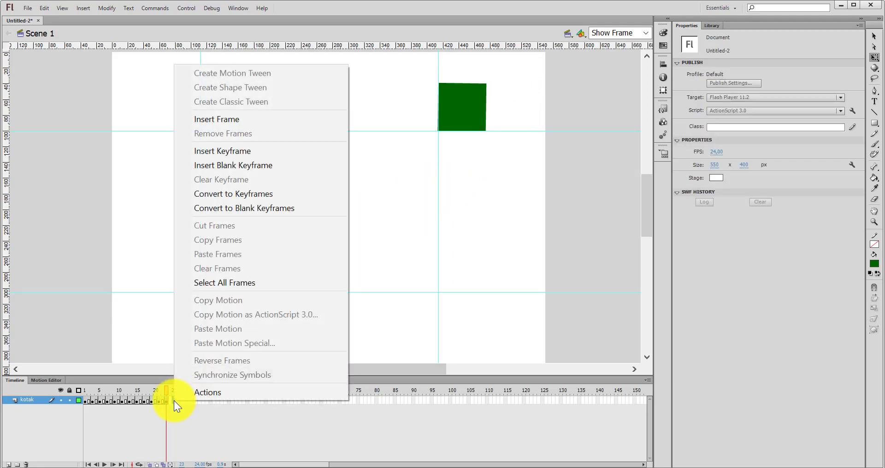
pyautogui.click(267, 151)
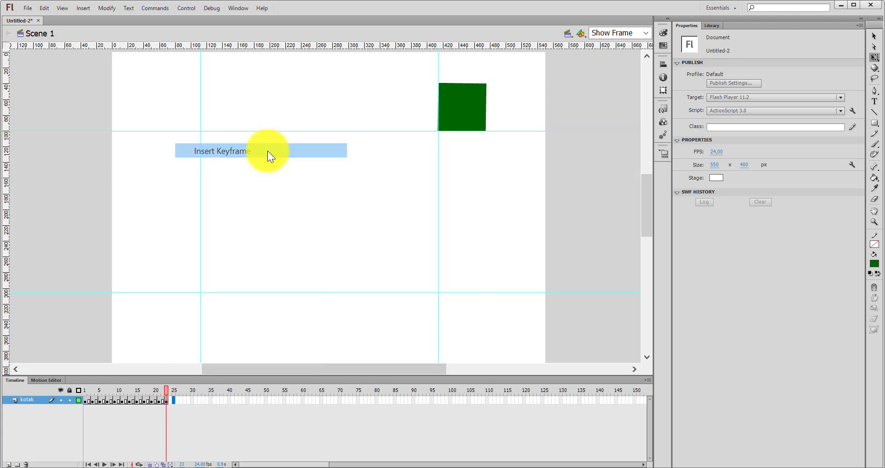
pyautogui.click(461, 109)
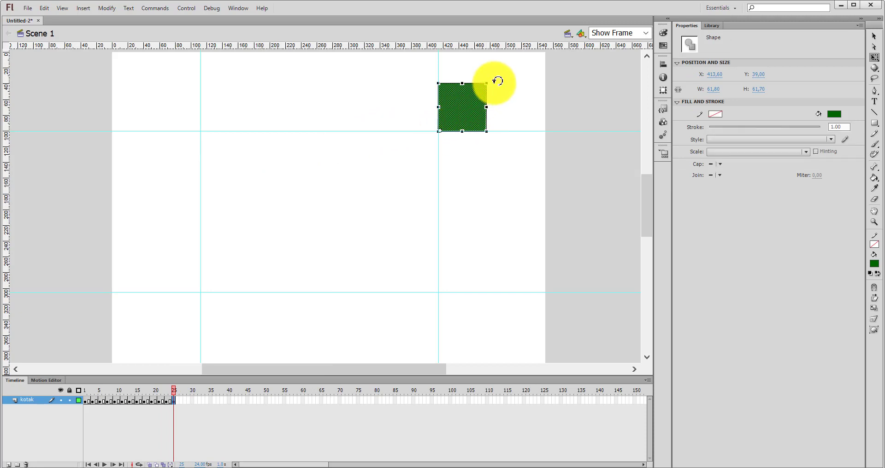
pyautogui.moveTo(497, 79); pyautogui.dragTo(484, 75)
pyautogui.moveTo(437, 125); pyautogui.dragTo(438, 131)
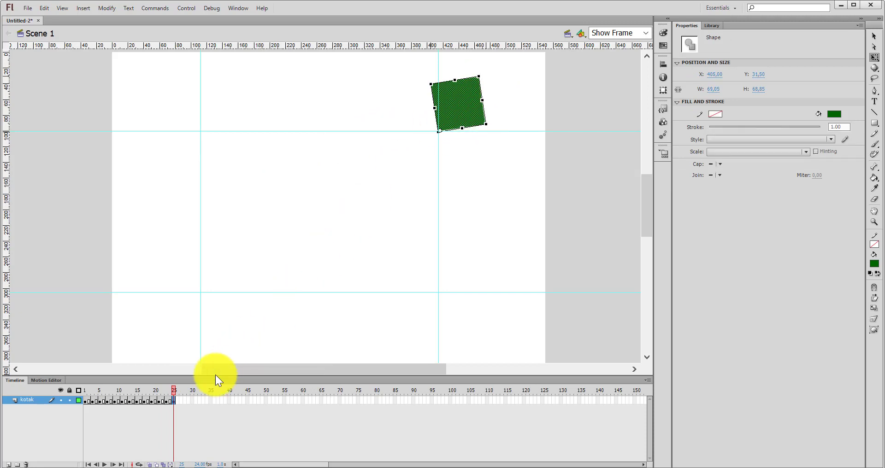
# Insert a keyframe at frame 27 and rotate the square about 13° counterclockwise around its bottom corner at the guide intersection.
pyautogui.rightClick(181, 400)
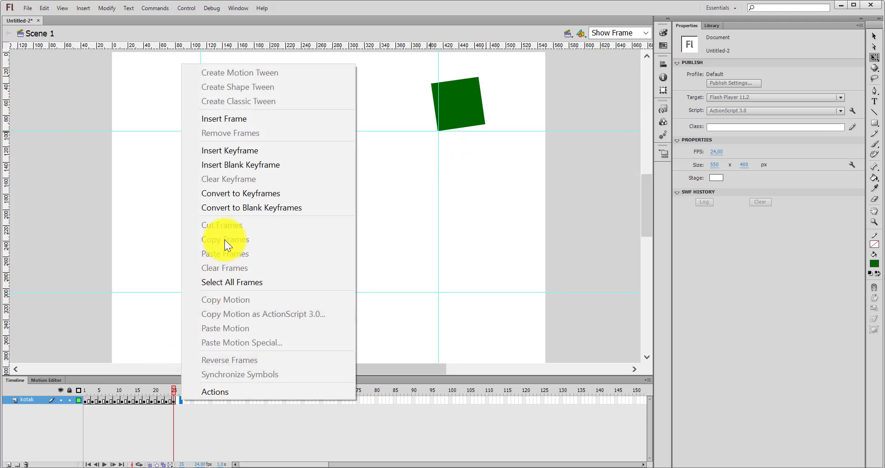
pyautogui.click(255, 150)
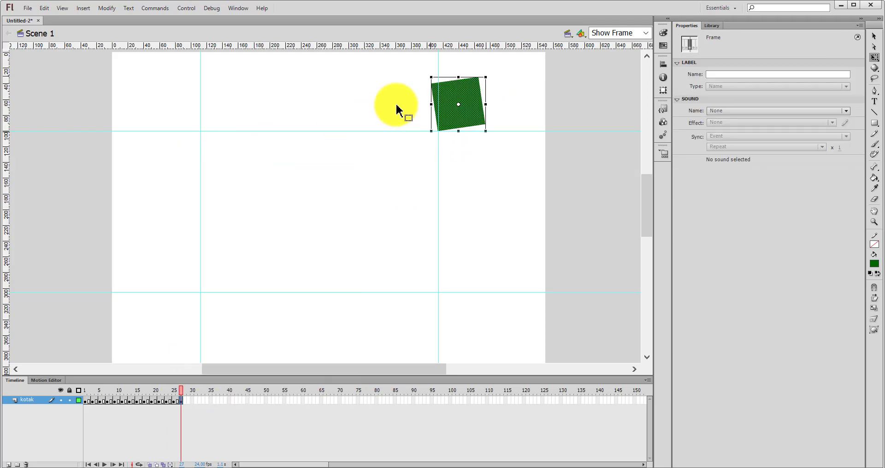
pyautogui.click(460, 109)
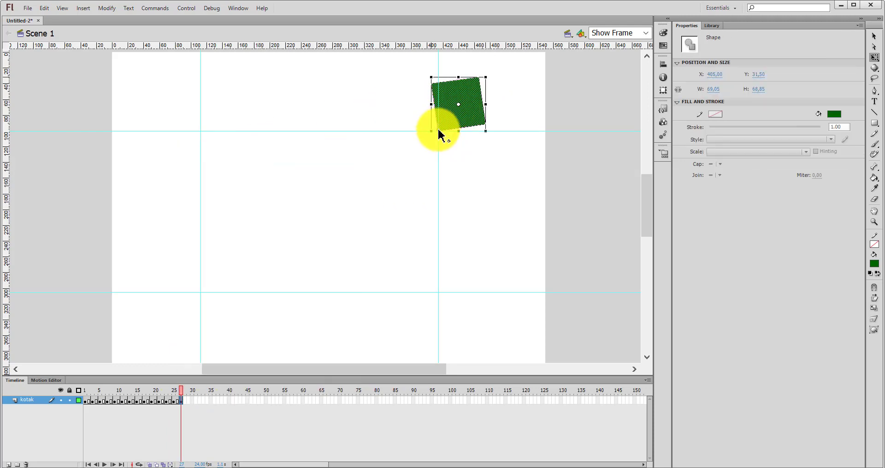
pyautogui.moveTo(497, 73); pyautogui.dragTo(482, 67)
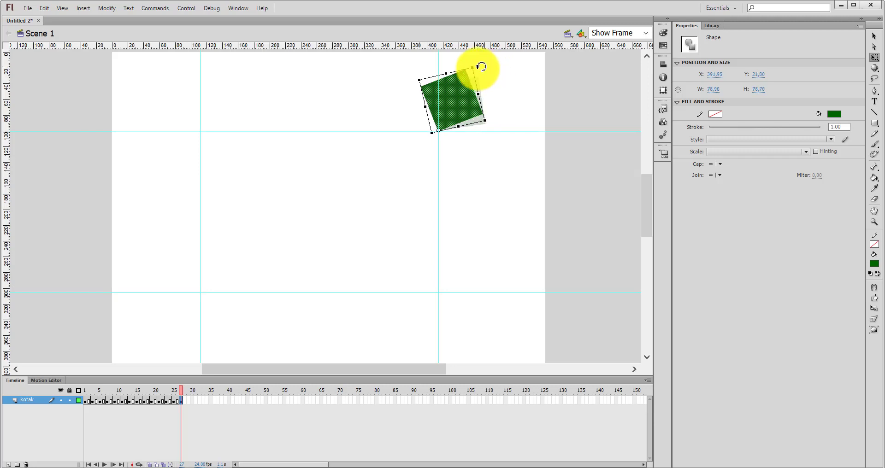
# Insert a keyframe at frame 29 and rotate the square about 15° counterclockwise around its bottom corner at the guide intersection.
pyautogui.rightClick(189, 402)
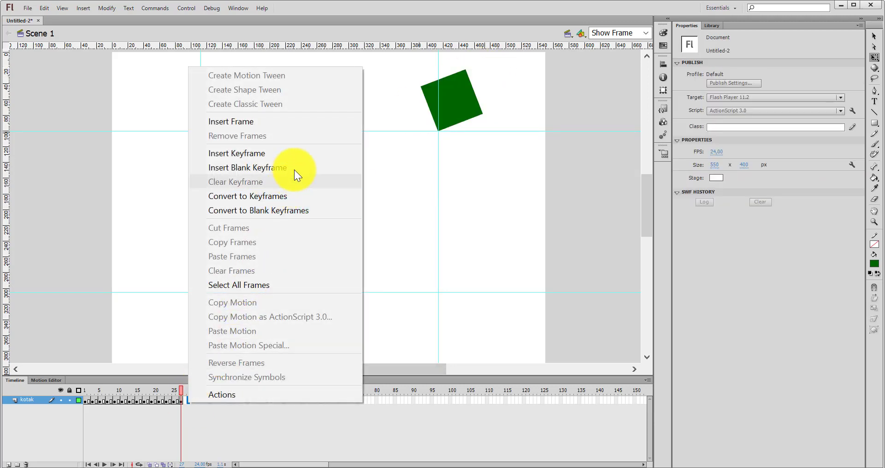
pyautogui.click(295, 153)
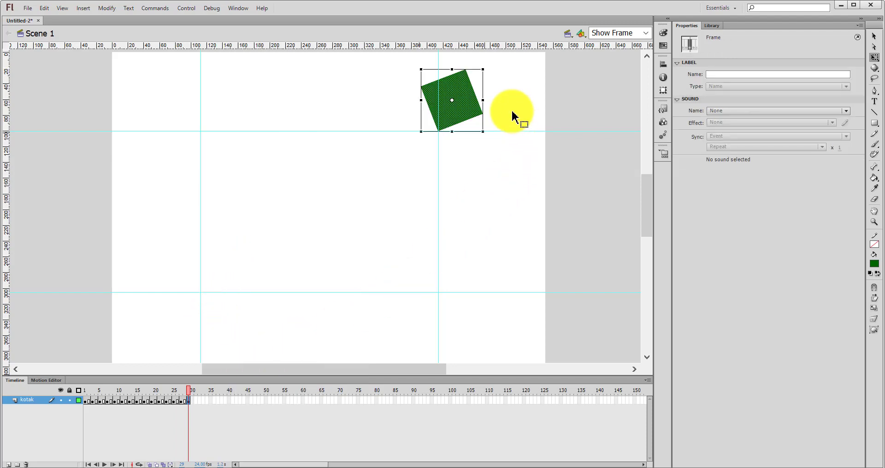
pyautogui.click(440, 122)
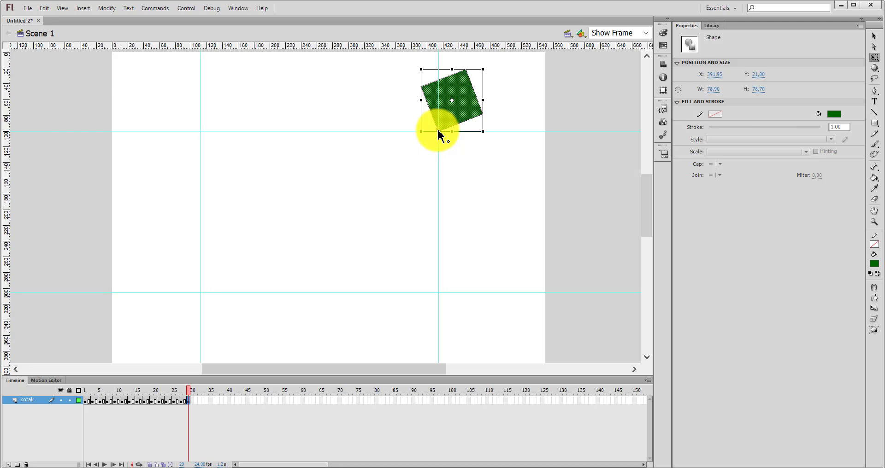
pyautogui.moveTo(438, 134); pyautogui.dragTo(437, 130)
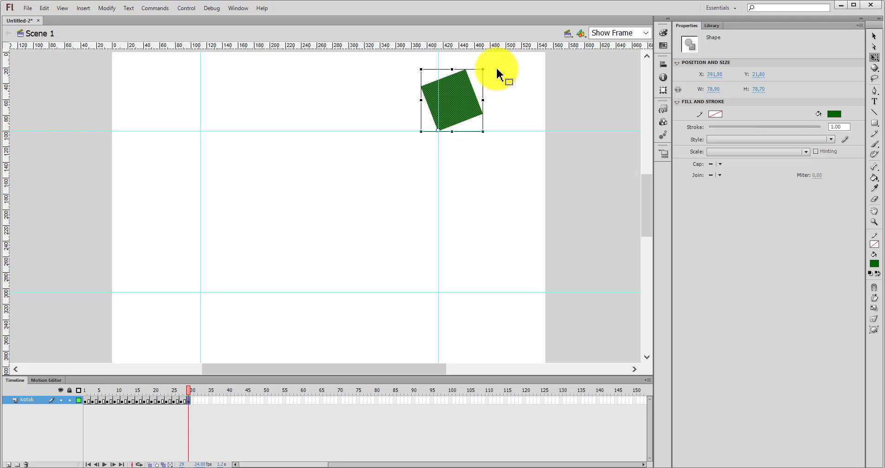
pyautogui.moveTo(494, 62); pyautogui.dragTo(471, 60)
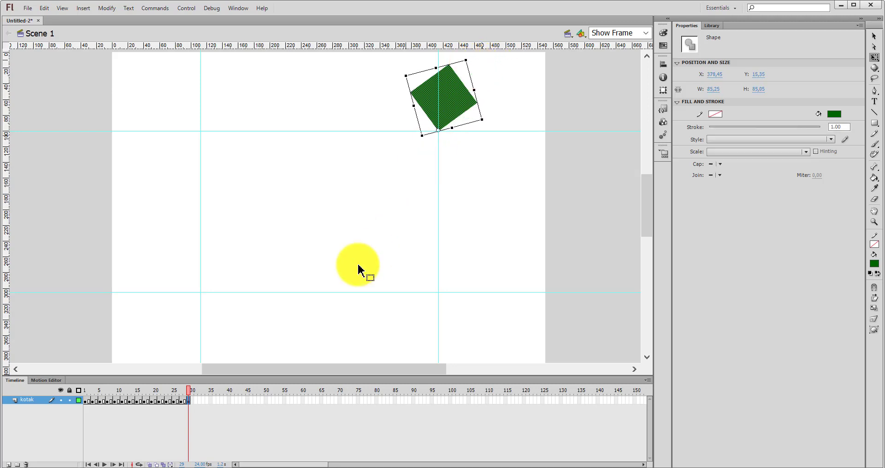
# Insert a keyframe at frame 31 and rotate the square about 15° counterclockwise around its bottom corner at the guide intersection.
pyautogui.rightClick(199, 404)
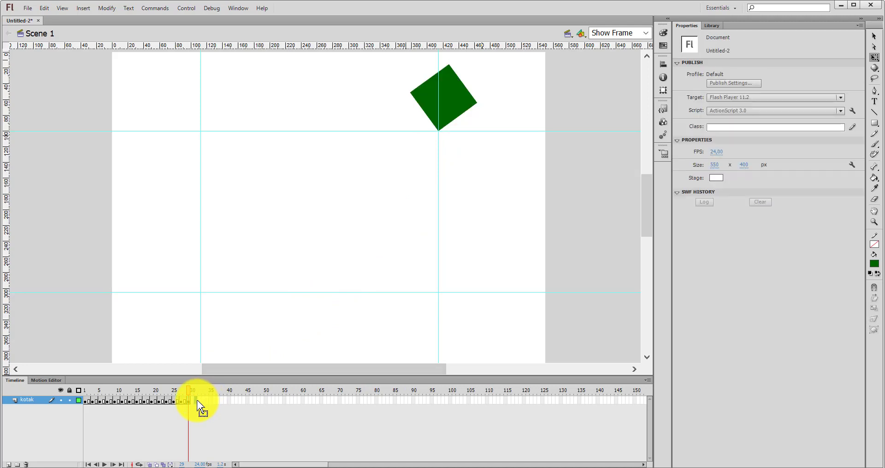
pyautogui.click(286, 152)
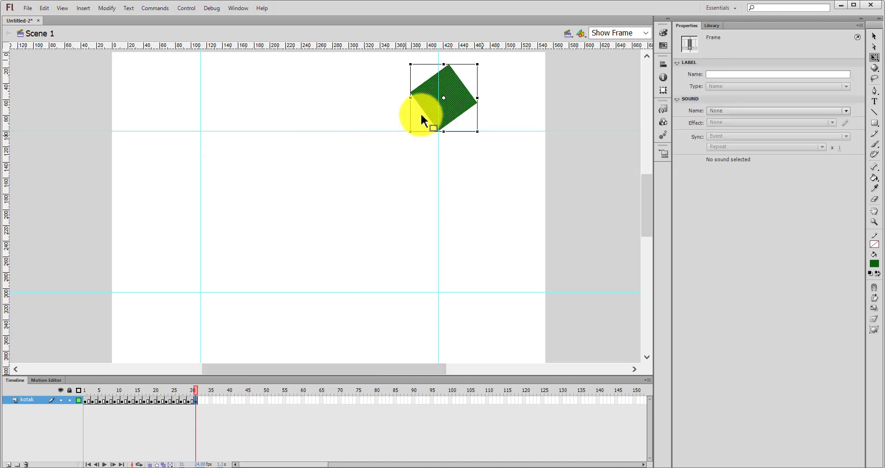
pyautogui.click(445, 101)
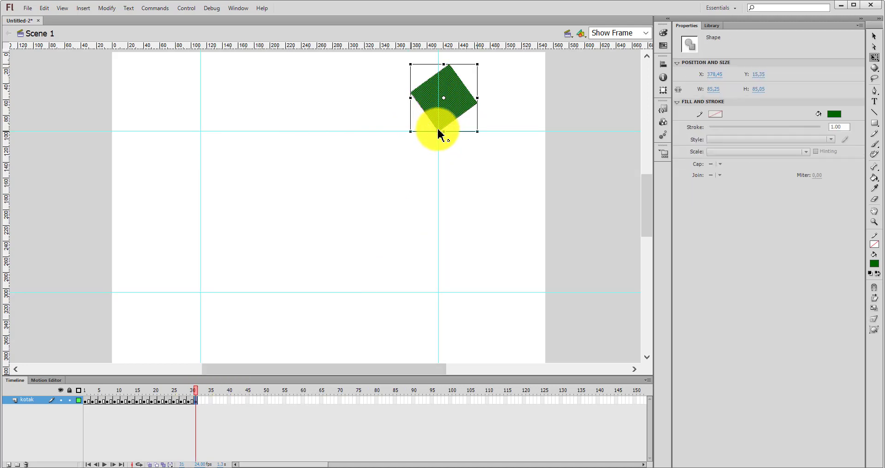
pyautogui.moveTo(438, 130); pyautogui.dragTo(439, 131)
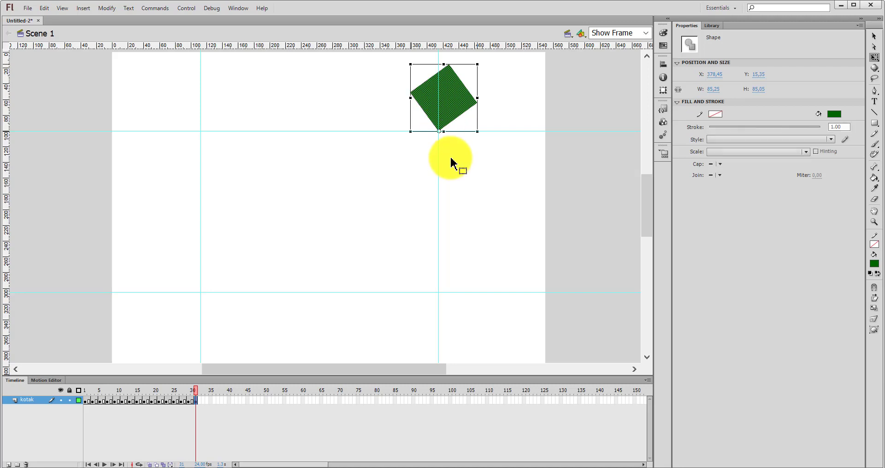
pyautogui.moveTo(486, 65); pyautogui.dragTo(465, 59)
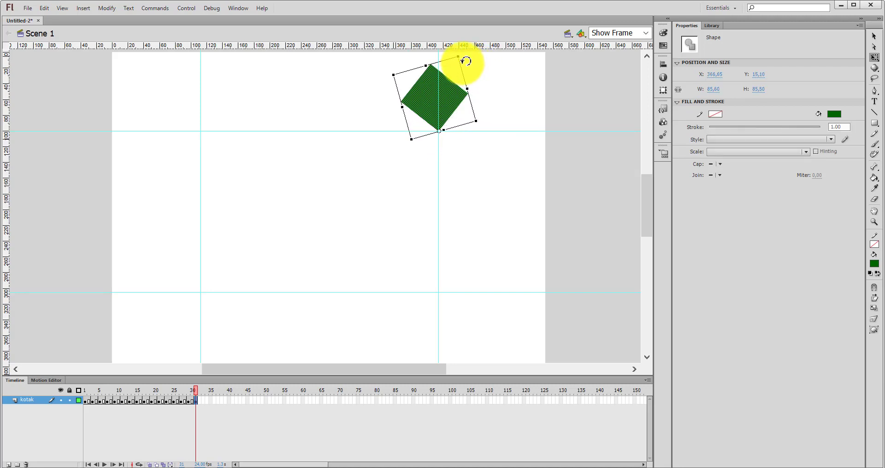
# Insert a keyframe at frame 33 and rotate the square about 15° counterclockwise around its bottom corner at the guide intersection.
pyautogui.rightClick(202, 401)
pyautogui.click(300, 151)
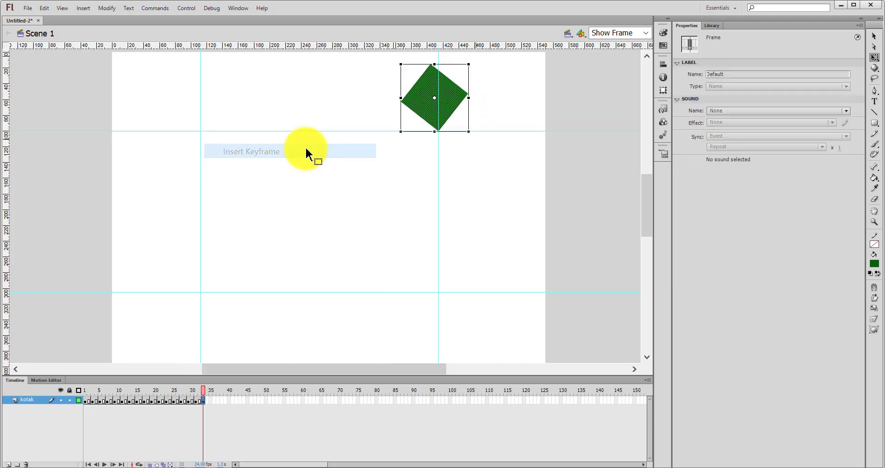
pyautogui.click(434, 102)
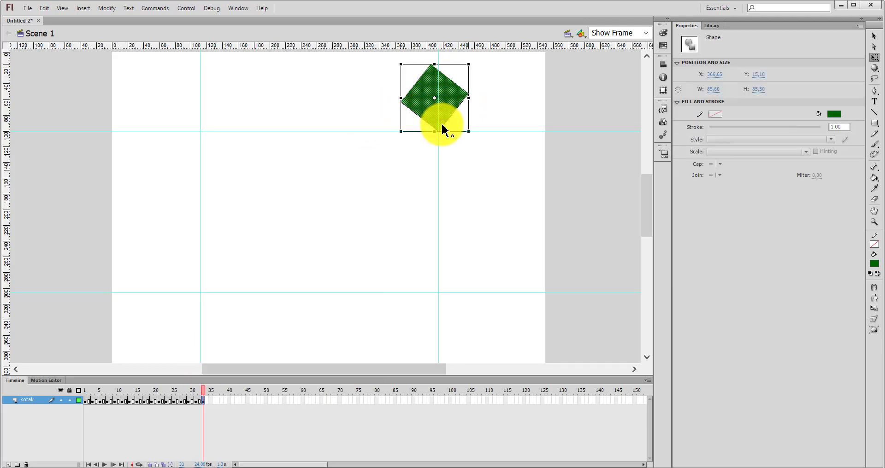
pyautogui.moveTo(438, 134); pyautogui.dragTo(438, 131)
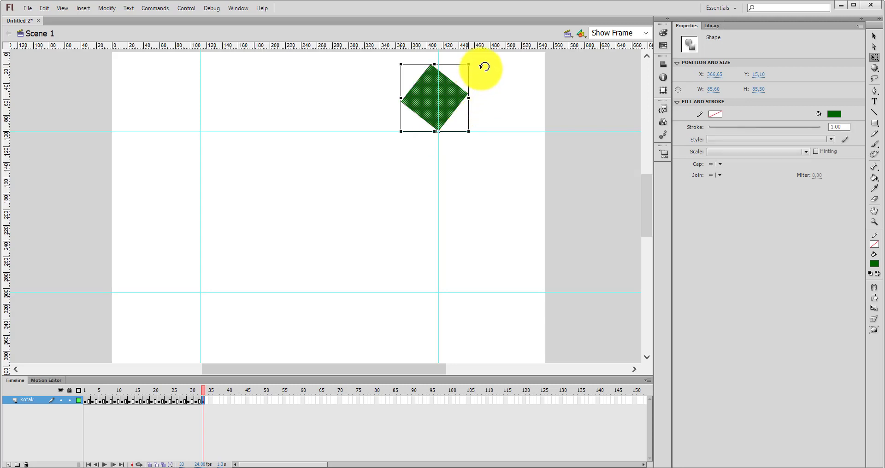
pyautogui.moveTo(479, 61); pyautogui.dragTo(459, 61)
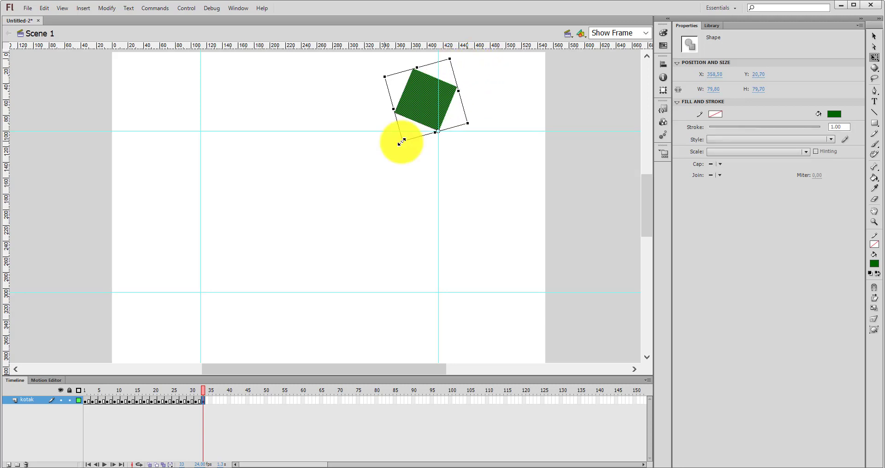
# Insert a keyframe at frame 35 and rotate the square about 22° counterclockwise around its bottom corner so it lies flat left of the vertical guide.
pyautogui.rightClick(212, 402)
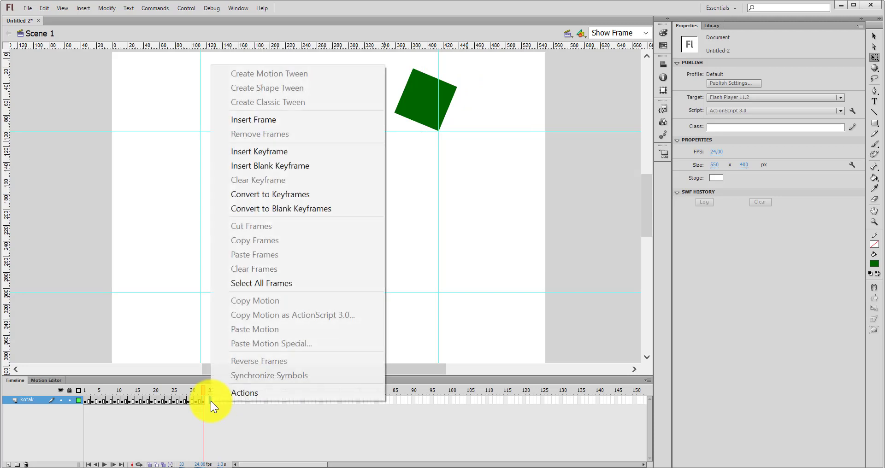
pyautogui.click(324, 153)
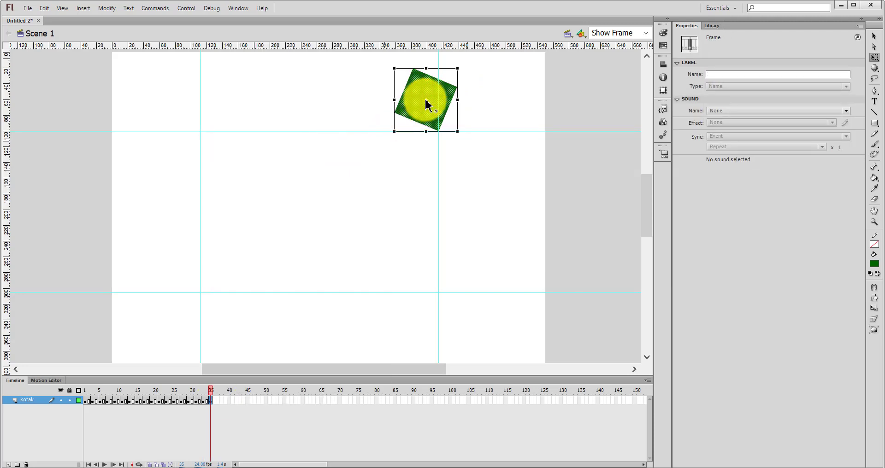
pyautogui.click(426, 106)
pyautogui.moveTo(438, 134); pyautogui.dragTo(438, 131)
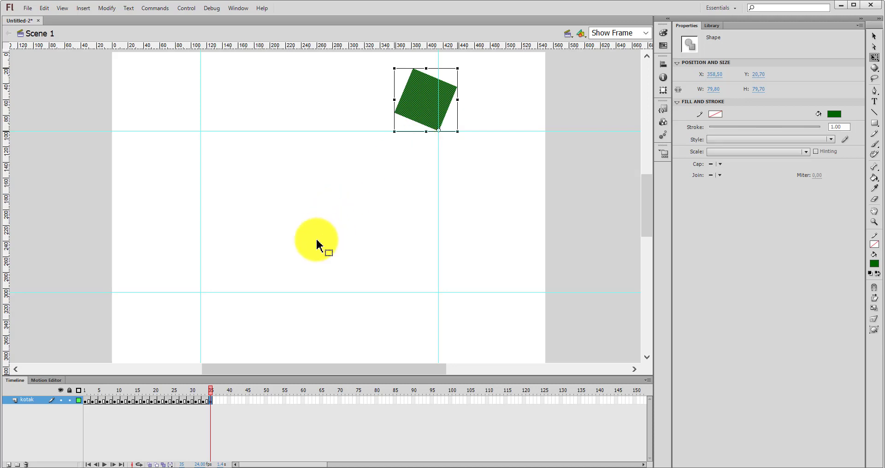
pyautogui.moveTo(471, 66); pyautogui.dragTo(444, 65)
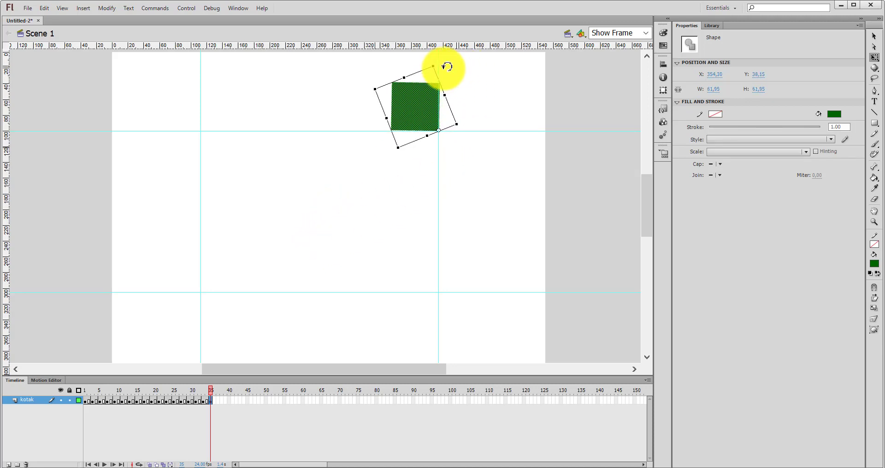
# Insert a keyframe at frame 37 and rotate the square about 20° counterclockwise around its lower-right corner at the guide intersection.
pyautogui.rightClick(220, 401)
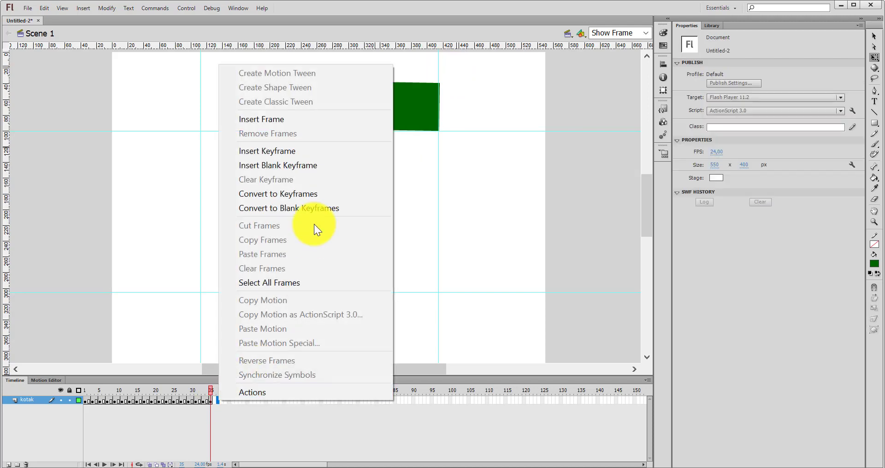
pyautogui.click(312, 153)
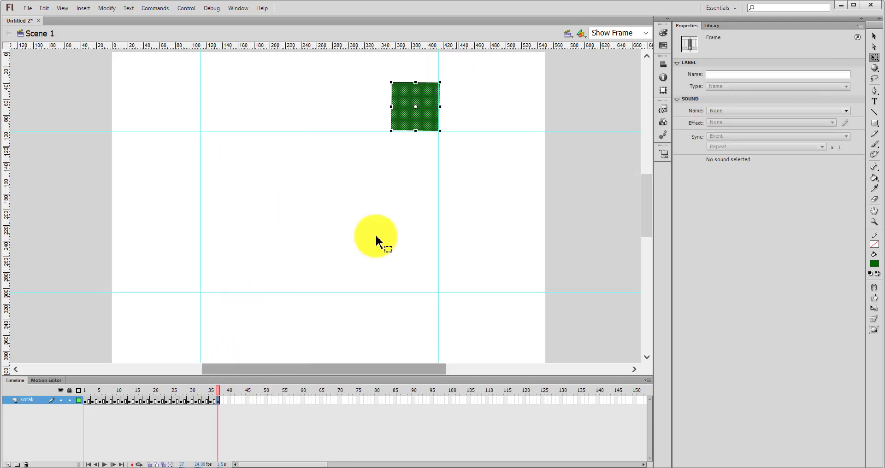
pyautogui.click(416, 111)
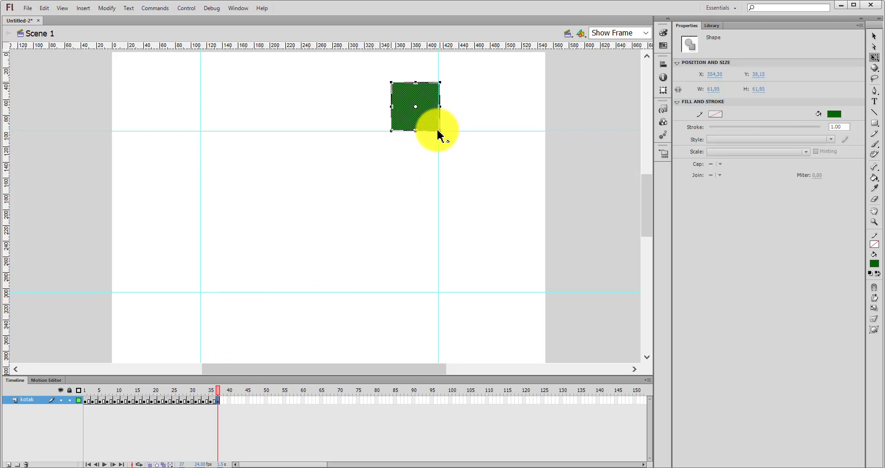
pyautogui.moveTo(437, 135); pyautogui.dragTo(439, 132)
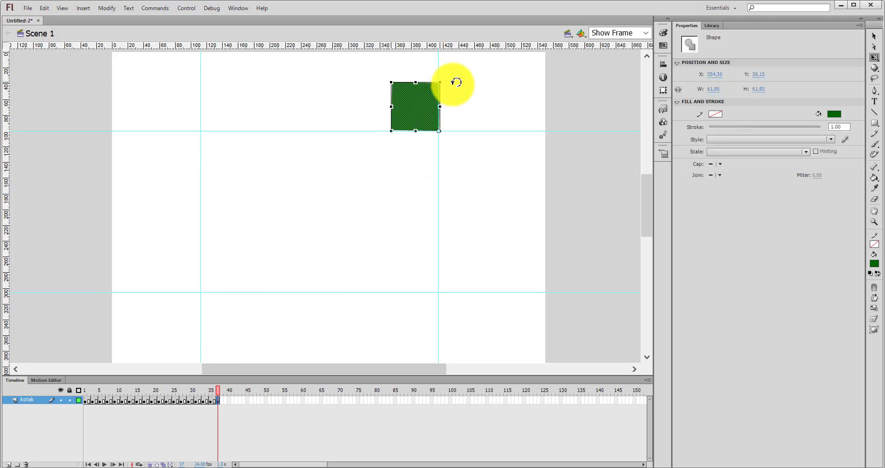
pyautogui.moveTo(456, 82); pyautogui.dragTo(435, 79)
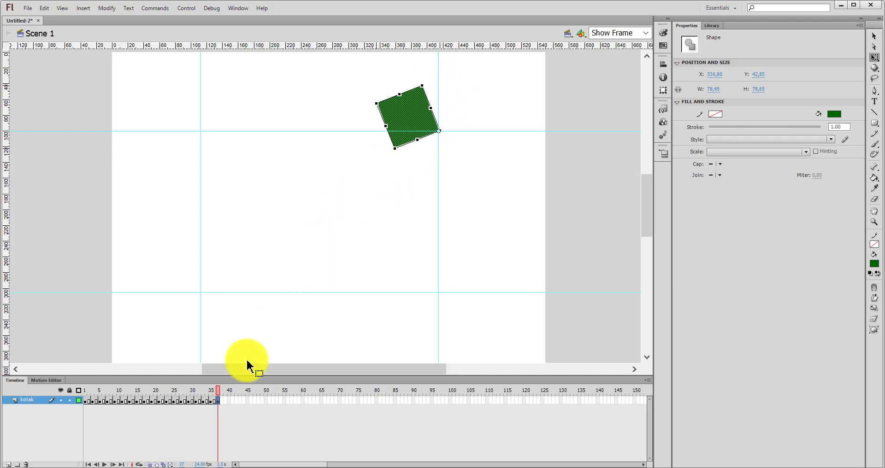
# Insert a keyframe at frame 39 and rotate the square about 22° counterclockwise around its right corner into a diamond.
pyautogui.rightClick(227, 406)
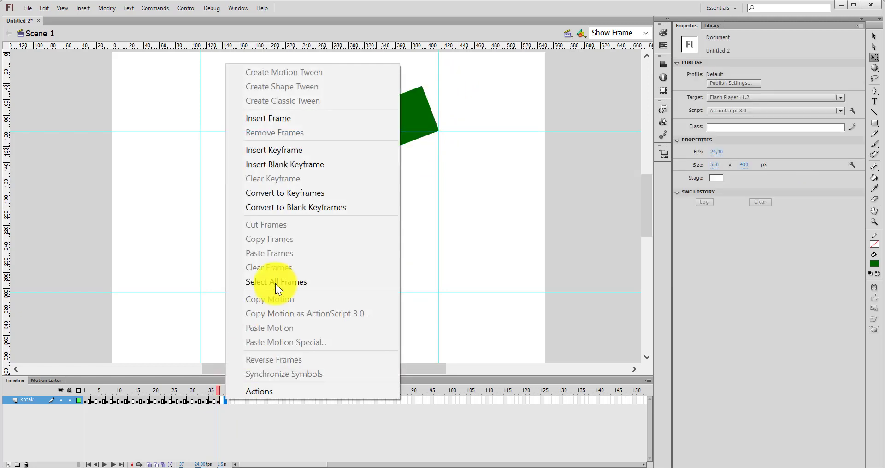
pyautogui.click(328, 150)
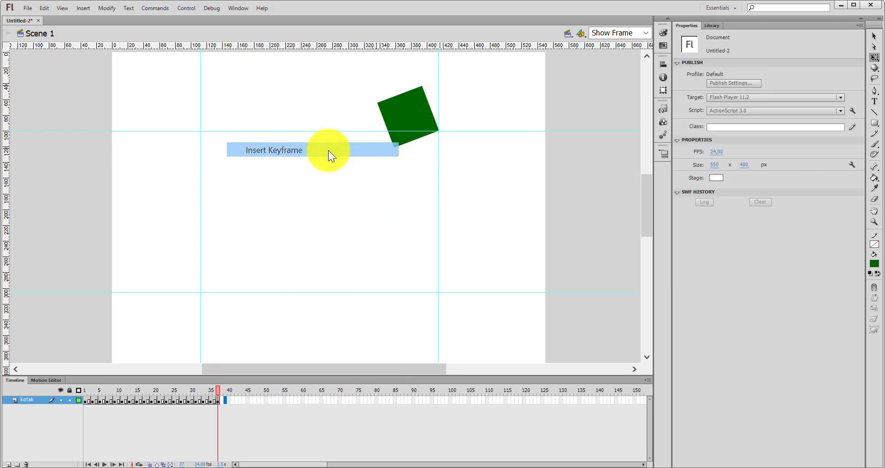
pyautogui.click(408, 120)
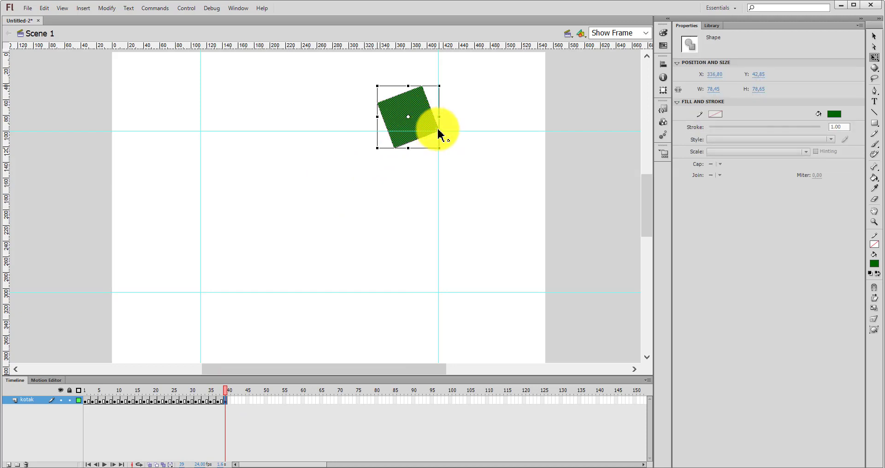
pyautogui.moveTo(438, 133); pyautogui.dragTo(437, 131)
pyautogui.moveTo(452, 86); pyautogui.dragTo(432, 88)
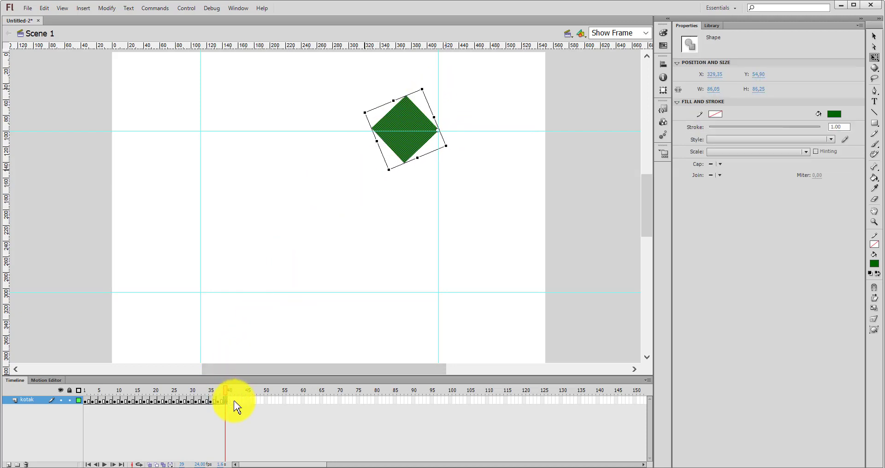
# Insert a keyframe at frame 41 and rotate the diamond about 30° counterclockwise around its right corner at the guide intersection.
pyautogui.rightClick(233, 401)
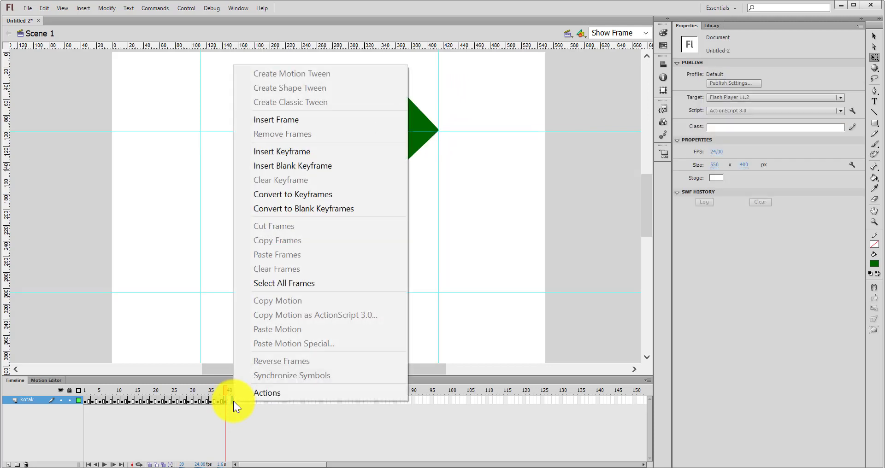
pyautogui.click(329, 151)
pyautogui.click(407, 134)
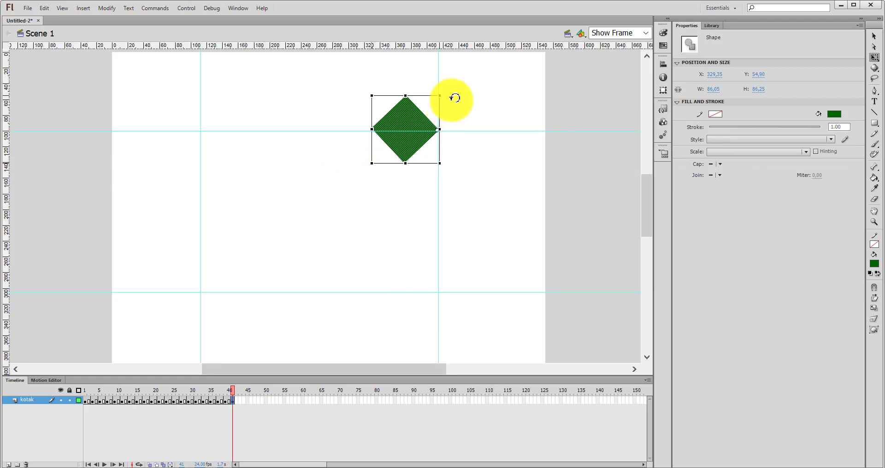
pyautogui.moveTo(455, 91); pyautogui.dragTo(433, 99)
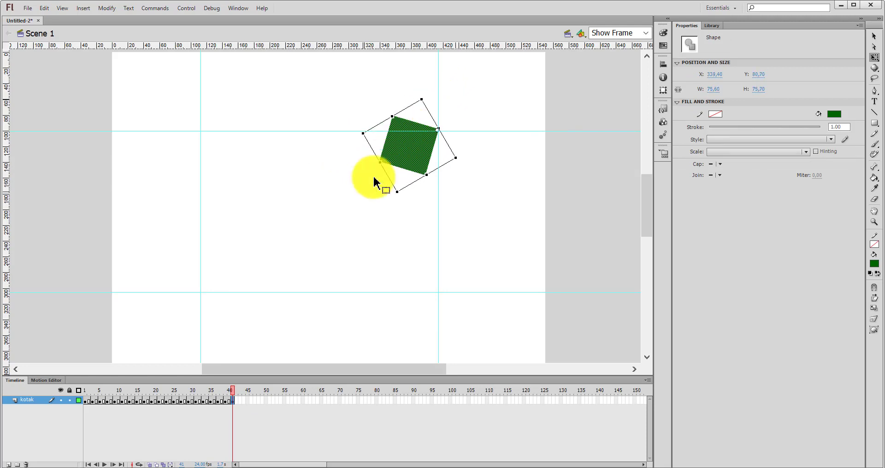
# Insert a keyframe at frame 43 and rotate the square about 15° counterclockwise around its upper-right corner so it sits nearly upright below the horizontal guide.
pyautogui.rightClick(240, 405)
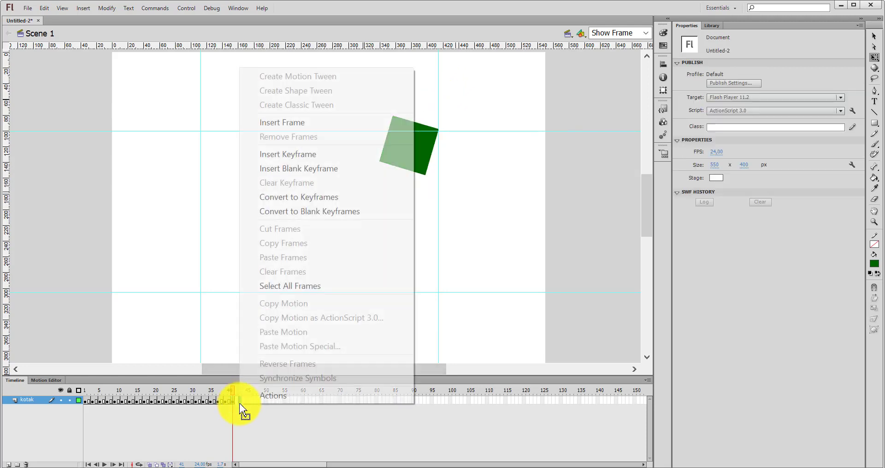
pyautogui.click(328, 155)
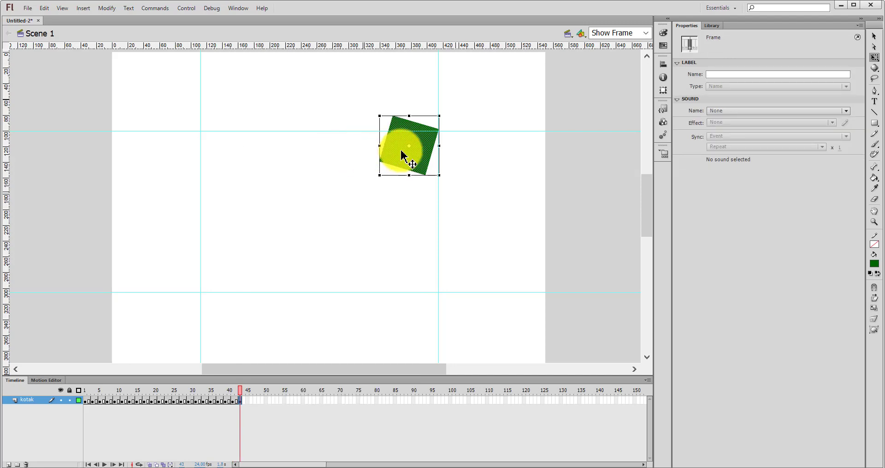
pyautogui.click(409, 151)
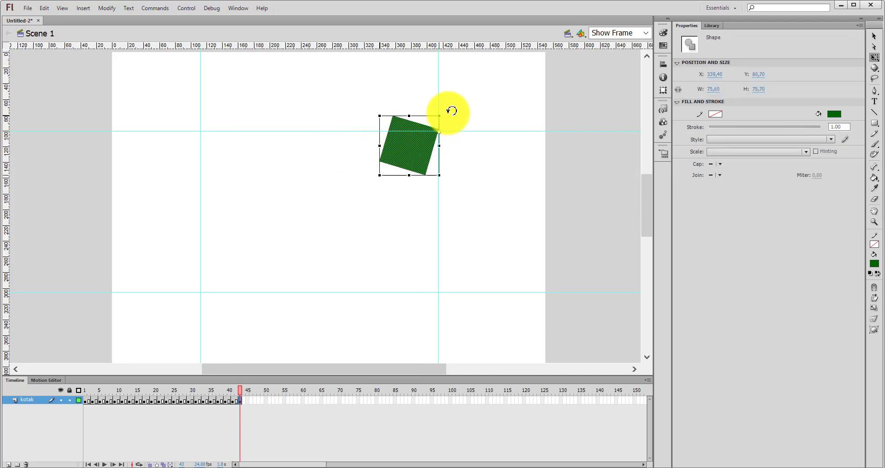
pyautogui.moveTo(450, 112); pyautogui.dragTo(448, 111)
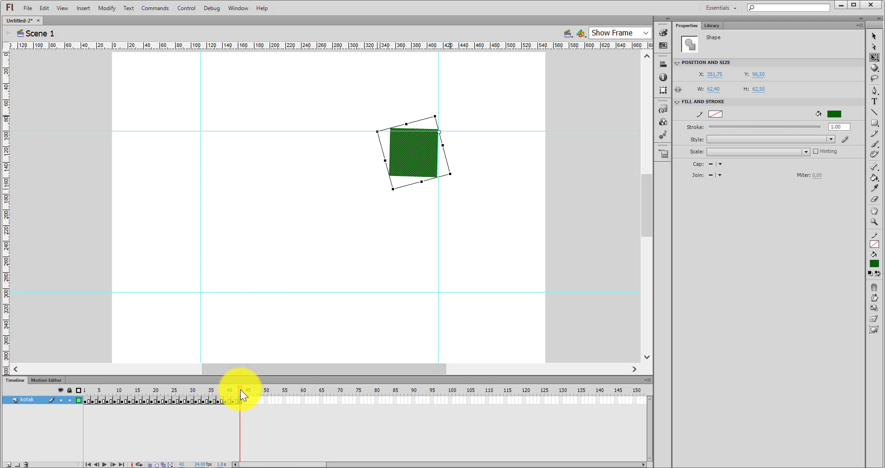
# Return the playhead to frame 1, test the movie to review the rolling animation, and close the preview.
pyautogui.moveTo(239, 389); pyautogui.dragTo(65, 386)
pyautogui.hotkey('ctrl', 'Return')
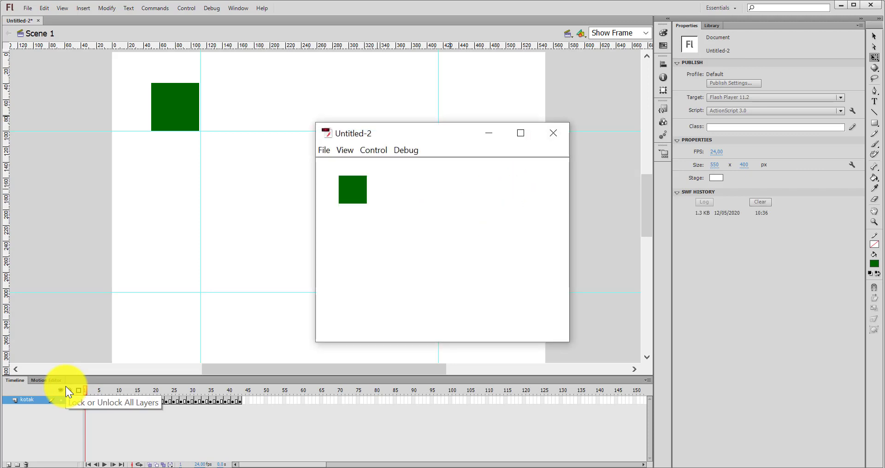
pyautogui.click(557, 132)
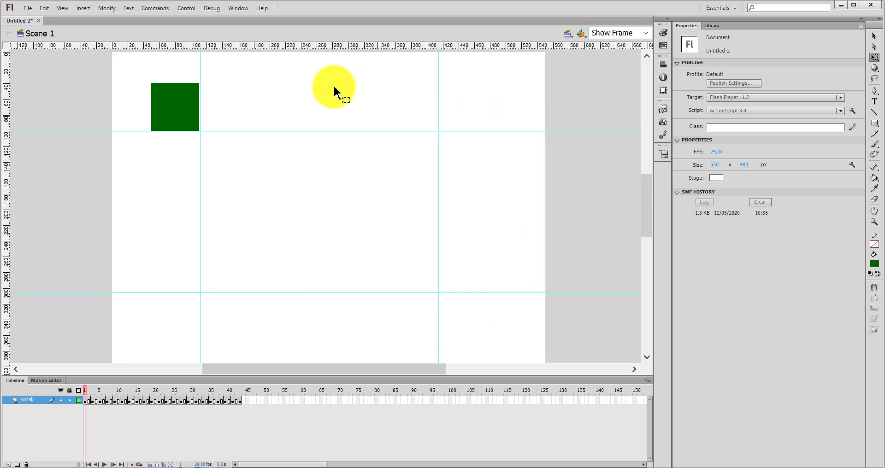
# Set the document's frame rate to 18 fps and test the movie at that speed, closing the preview when done.
pyautogui.click(109, 8)
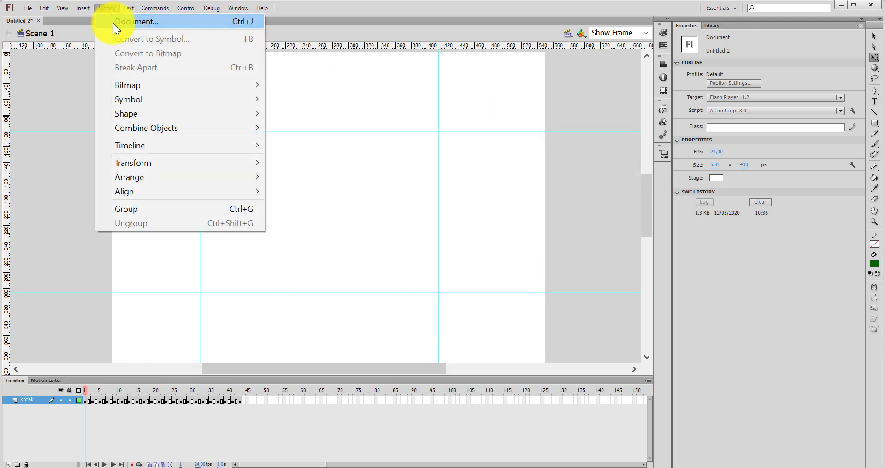
pyautogui.click(113, 22)
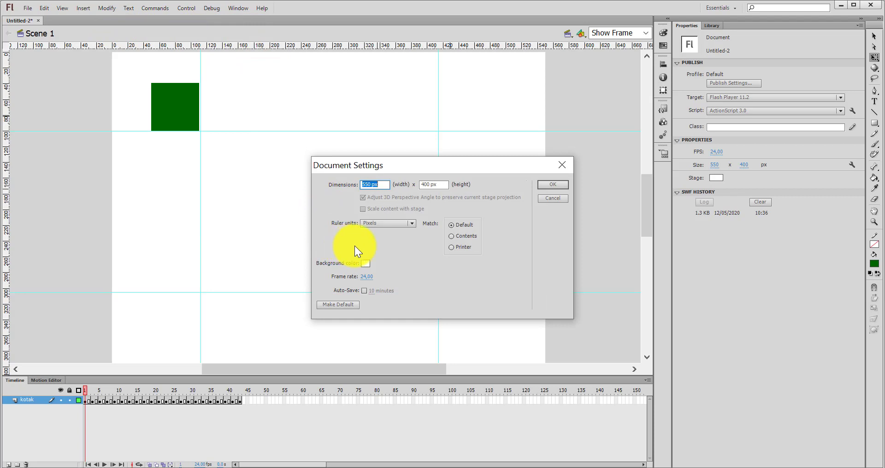
pyautogui.click(366, 276)
pyautogui.write('18')
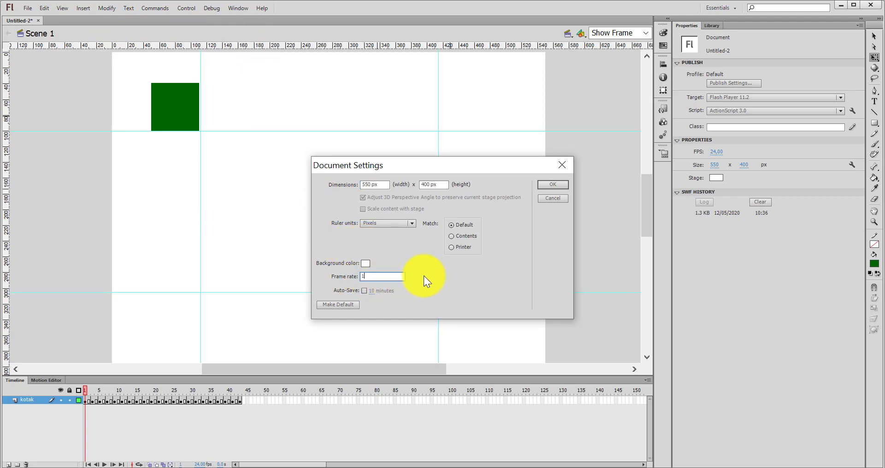
pyautogui.click(549, 184)
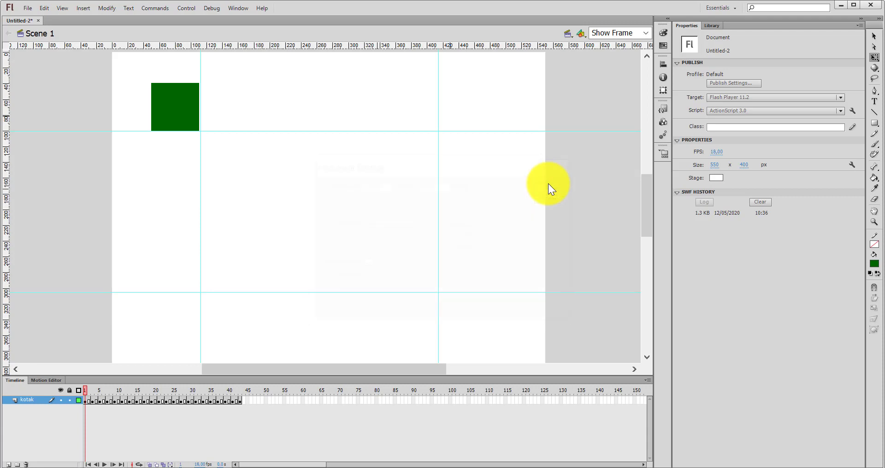
pyautogui.hotkey('ctrl', 'Return')
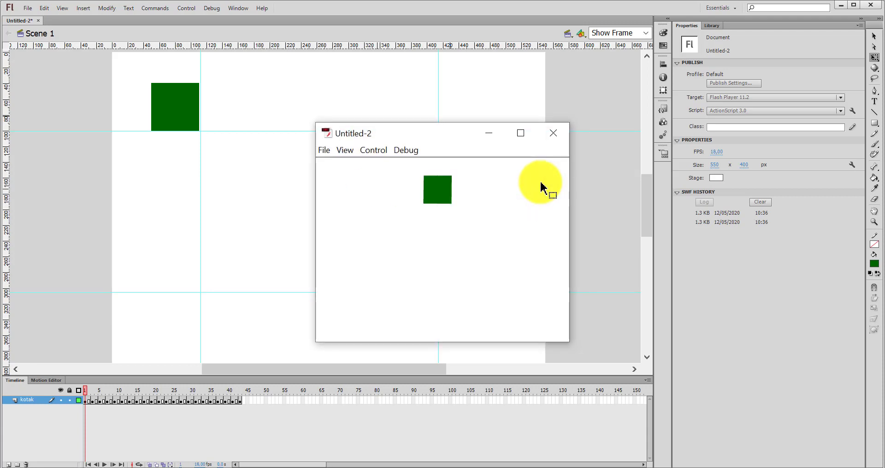
pyautogui.click(567, 133)
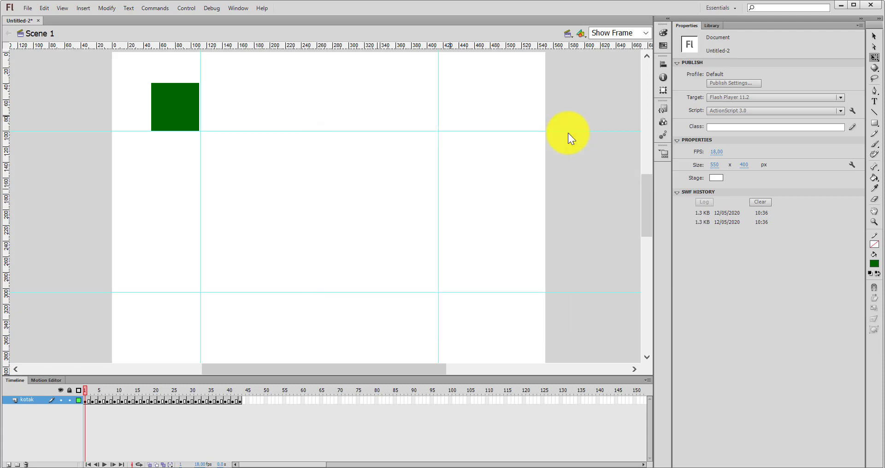